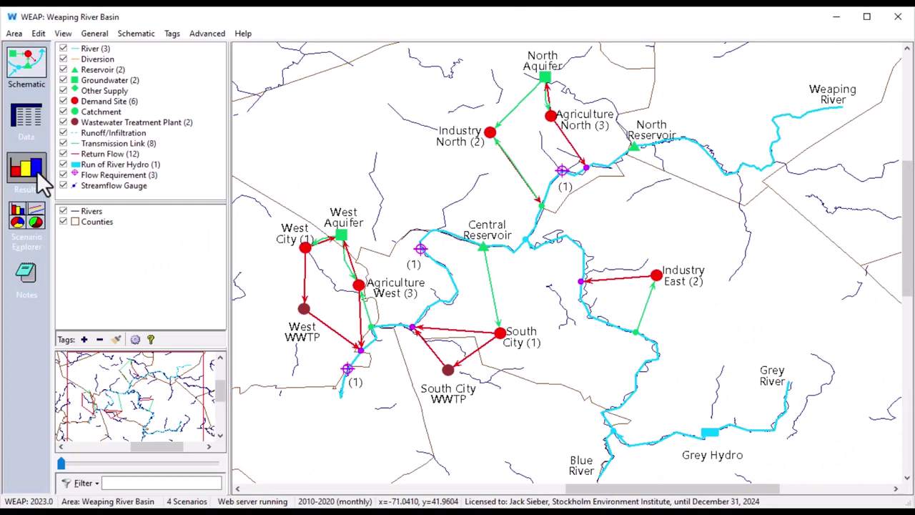
Calculate the results and show them on the basin map, advancing the date through the simulation
click(40, 174)
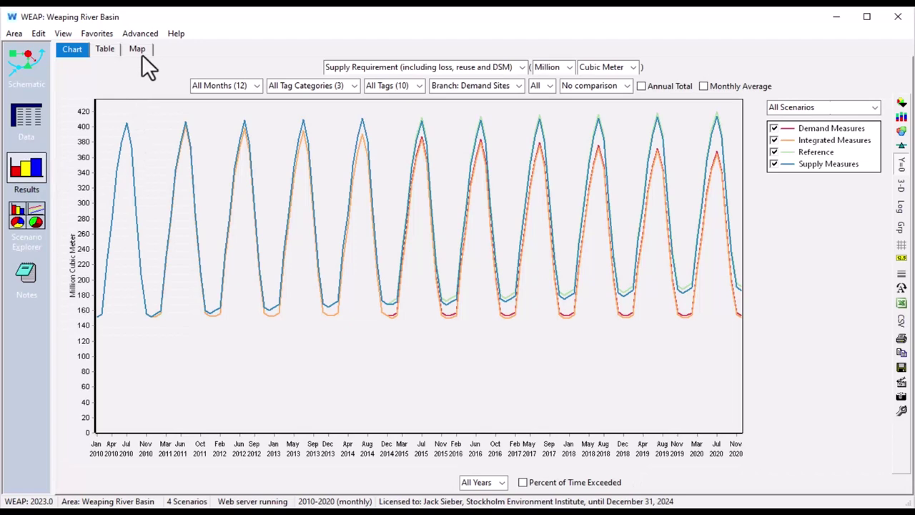
click(138, 50)
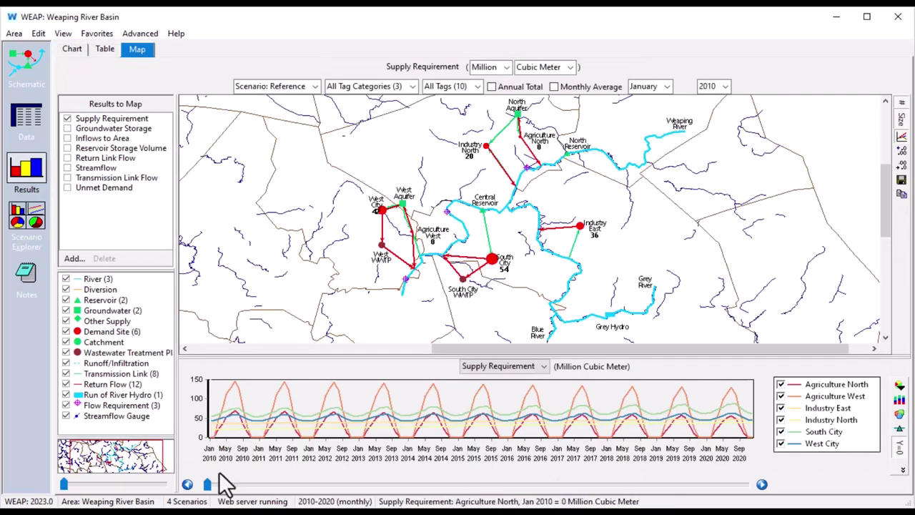
drag(206, 484, 412, 501)
Add transmission link, return link and streamflow values to the map, with the date set back to 2013
click(67, 177)
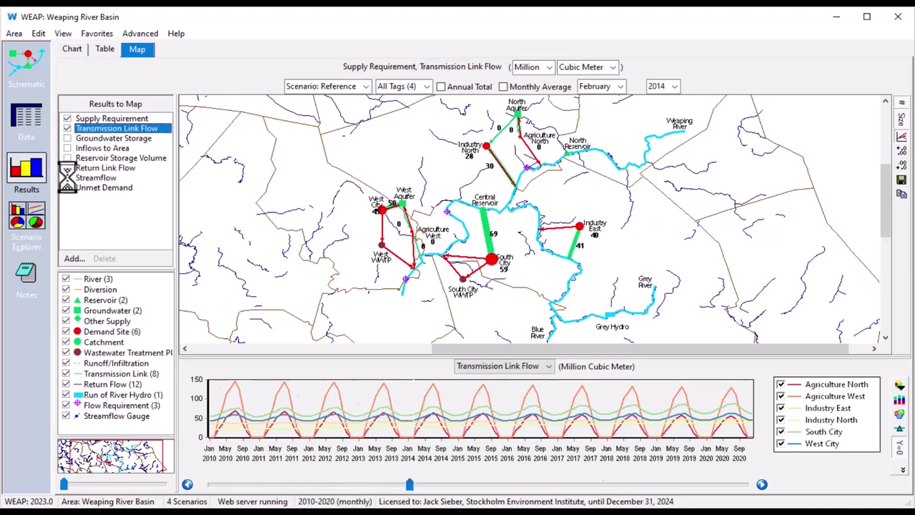
click(67, 167)
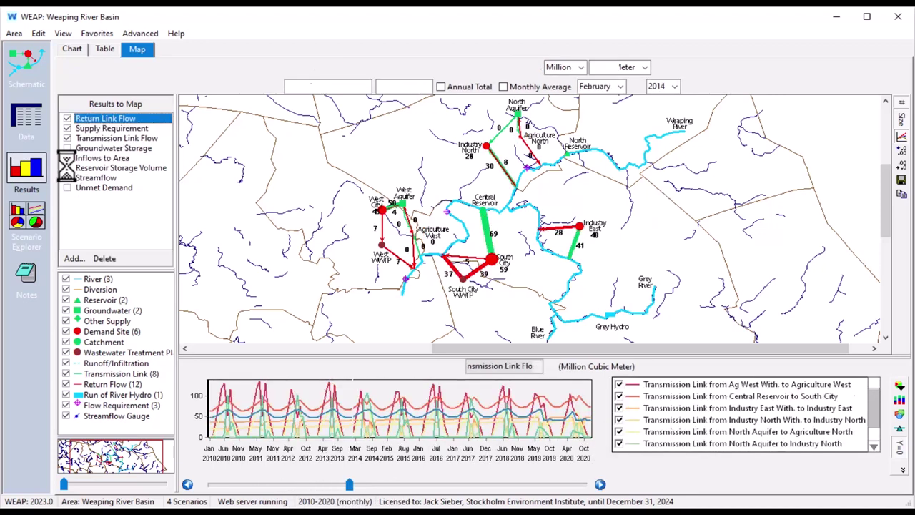
drag(350, 486, 410, 498)
click(67, 178)
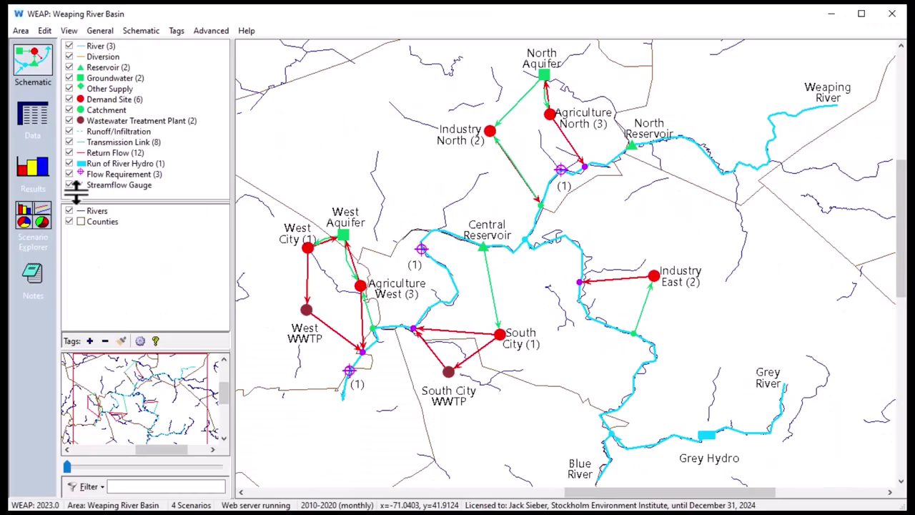
Switch the interface language to Chinese, then French, then Korean
click(20, 30)
mouse_move(164, 270)
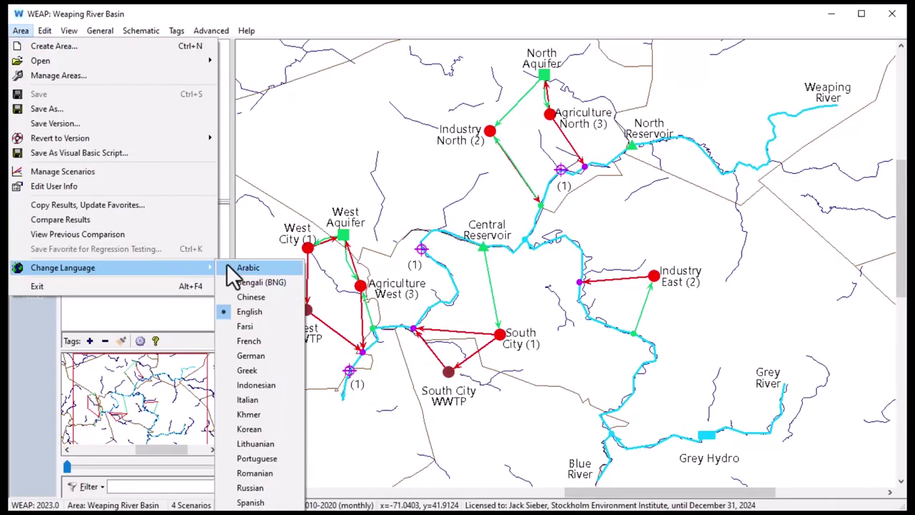
click(251, 297)
click(20, 30)
click(248, 341)
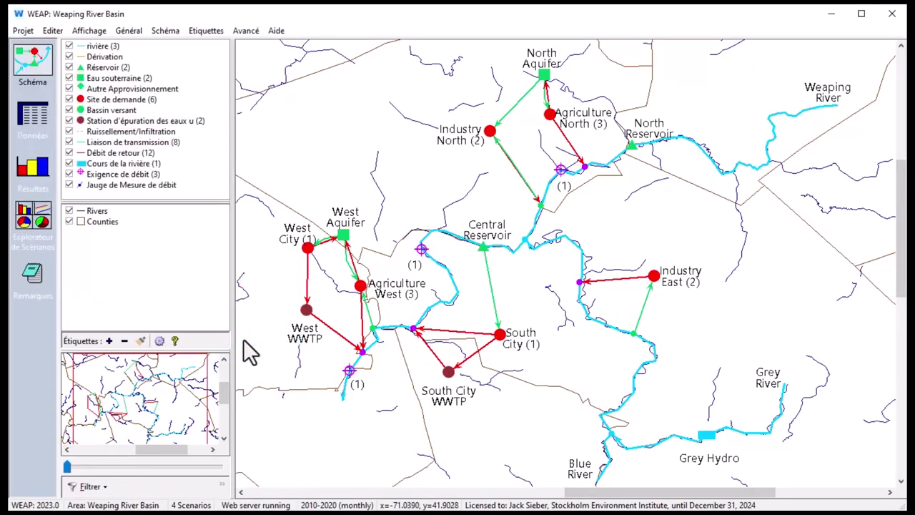
click(20, 30)
mouse_move(143, 270)
click(252, 431)
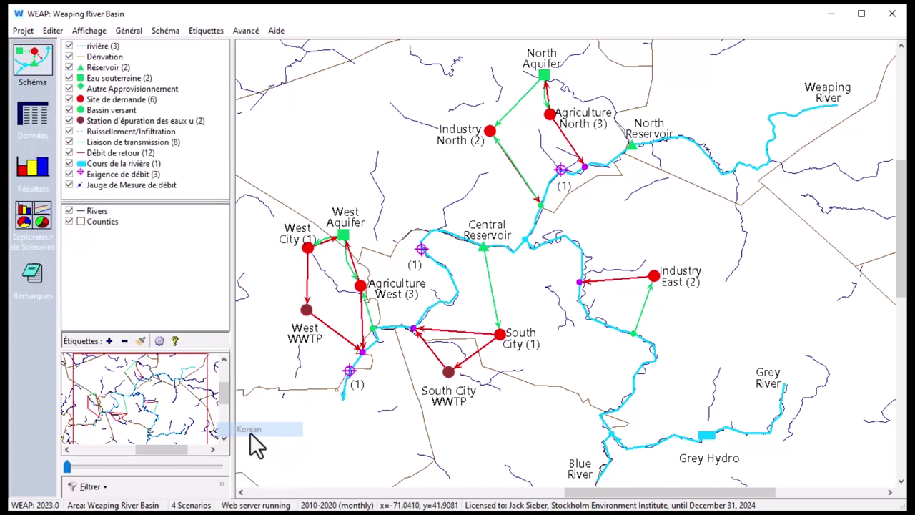
Switch the interface to Portuguese, then Spanish, ending in Thai
click(20, 30)
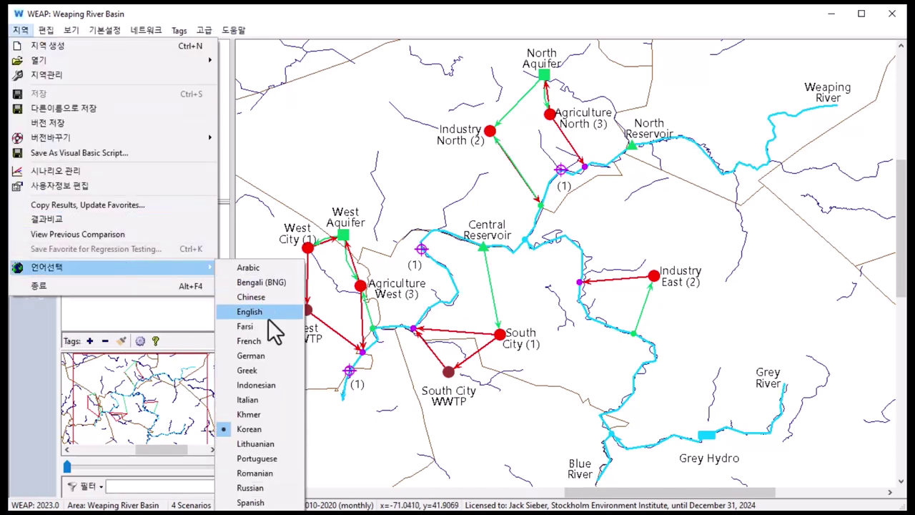
click(245, 460)
click(20, 30)
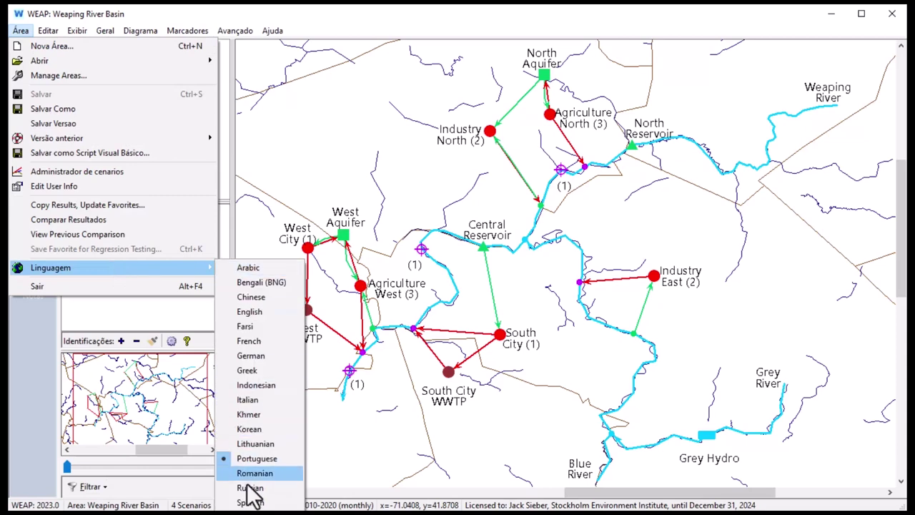
click(247, 502)
click(20, 30)
click(252, 510)
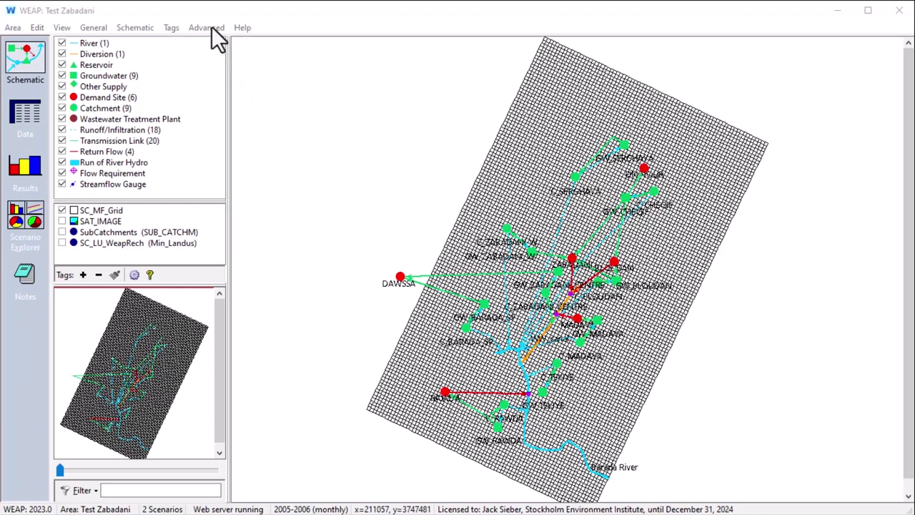
Review the MODFLOW groundwater link summary from the Advanced menu, then close it
click(211, 27)
click(220, 89)
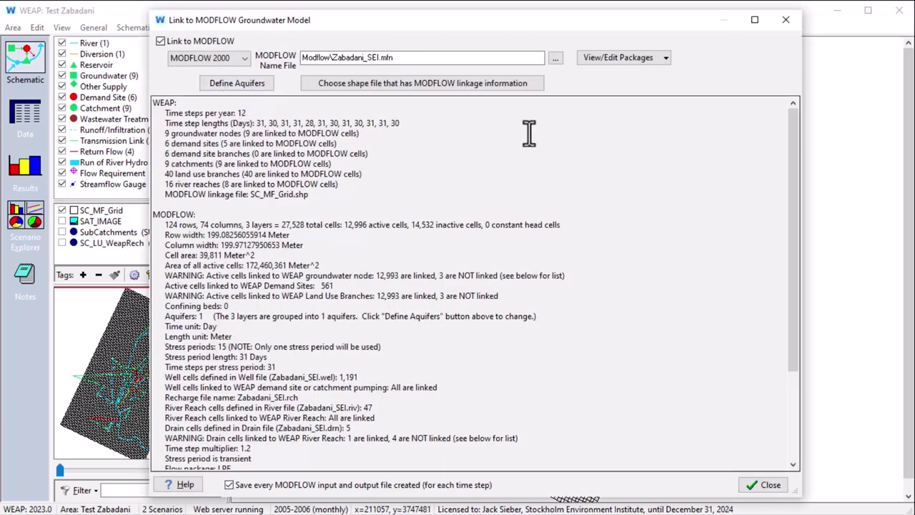
click(764, 485)
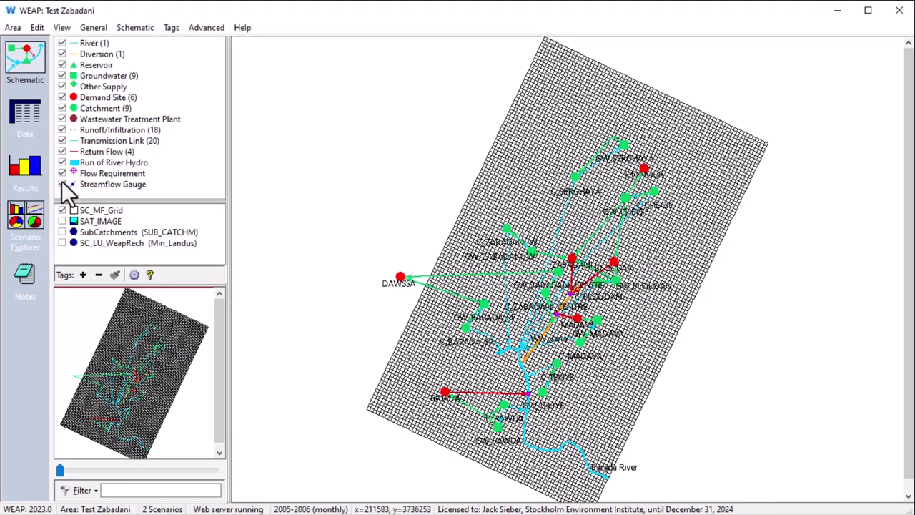
Show MODFLOW cell head results as a 3-D surface, tilting it and toggling auto-rotation on and off
click(37, 171)
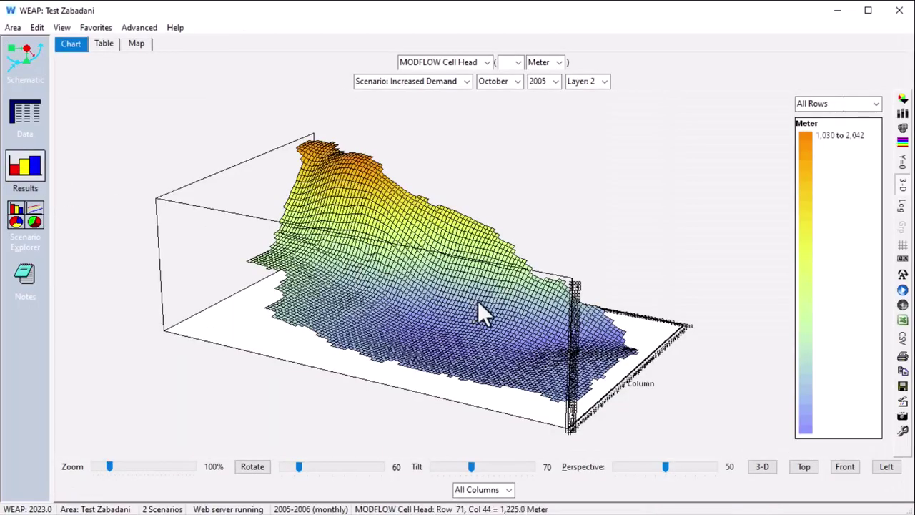
drag(472, 342, 339, 378)
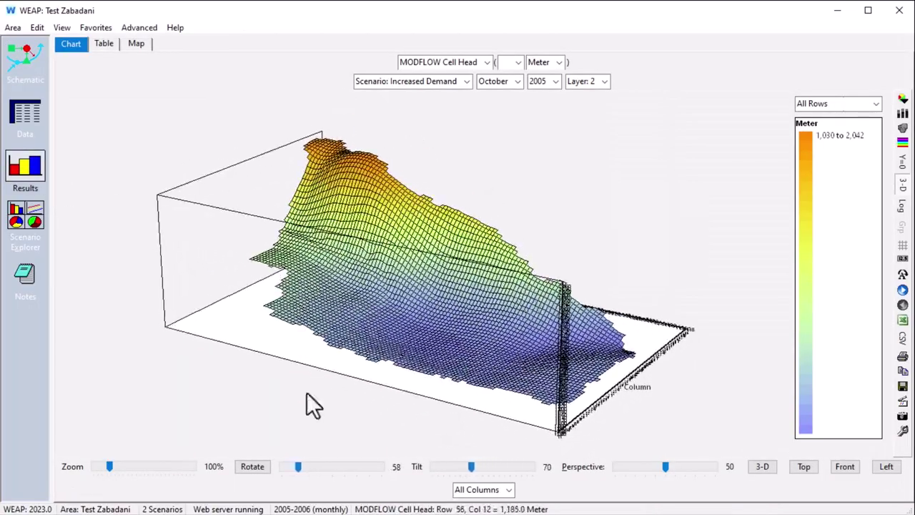
click(256, 470)
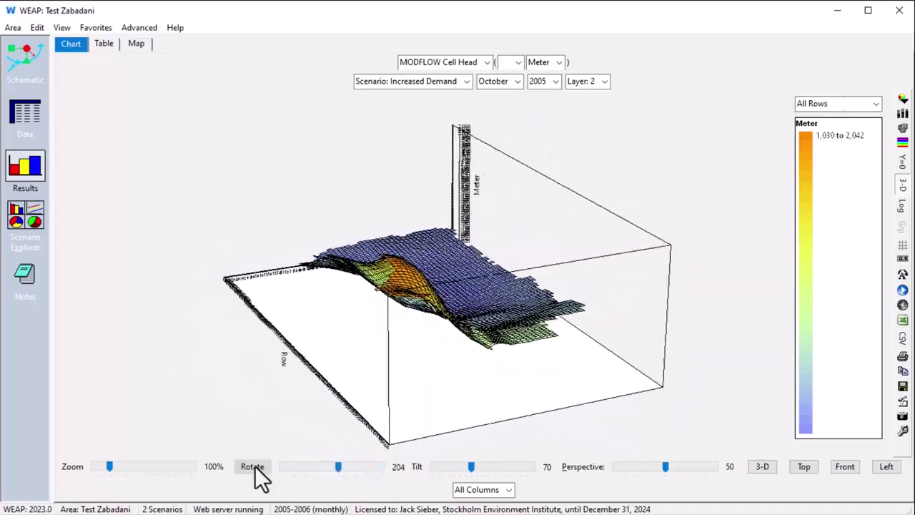
click(255, 471)
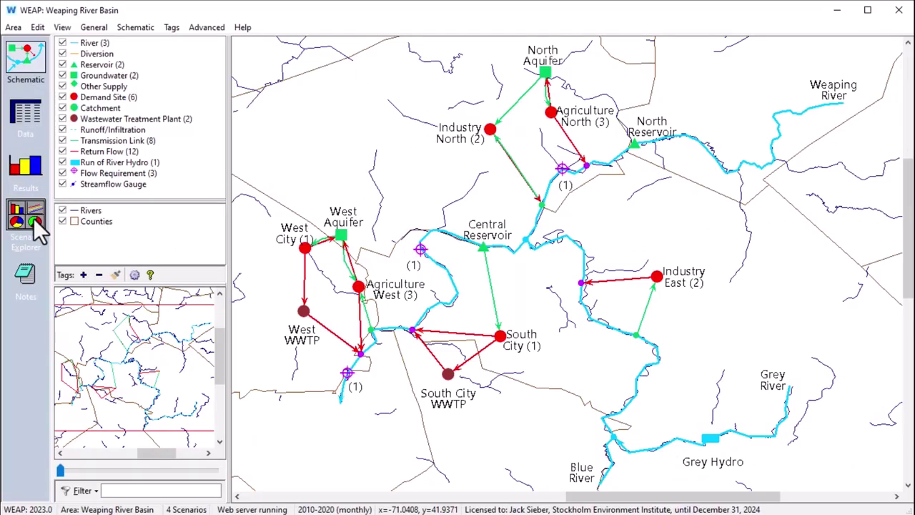
In Scenario Explorer, show data variables and hide the Integrated Measures and Demand Measures scenarios
click(33, 217)
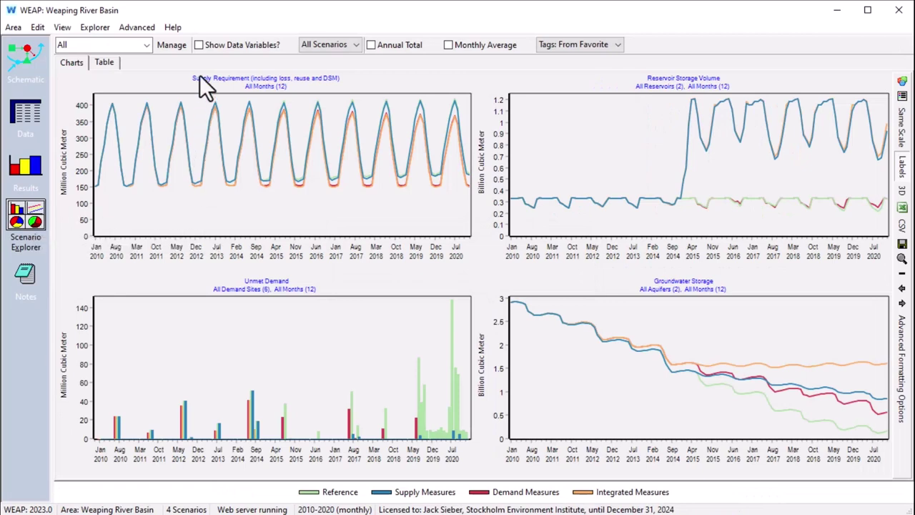
click(199, 45)
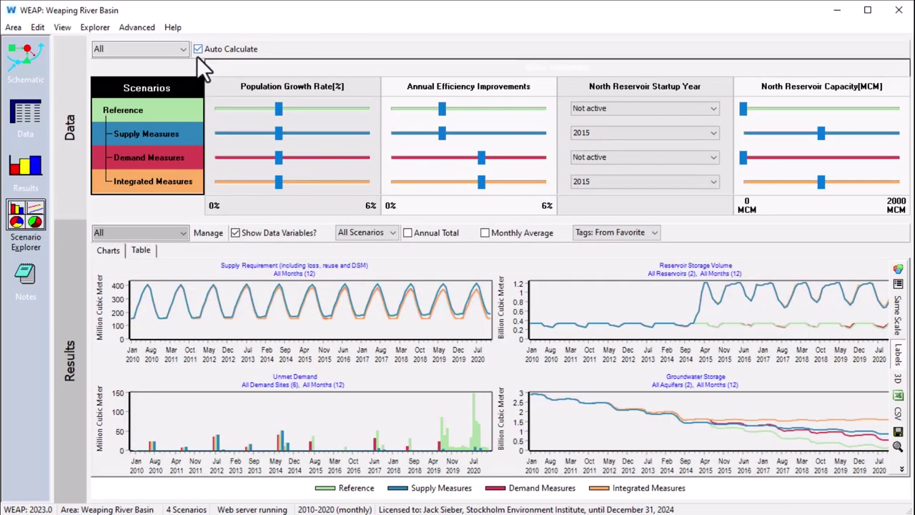
right_click(165, 183)
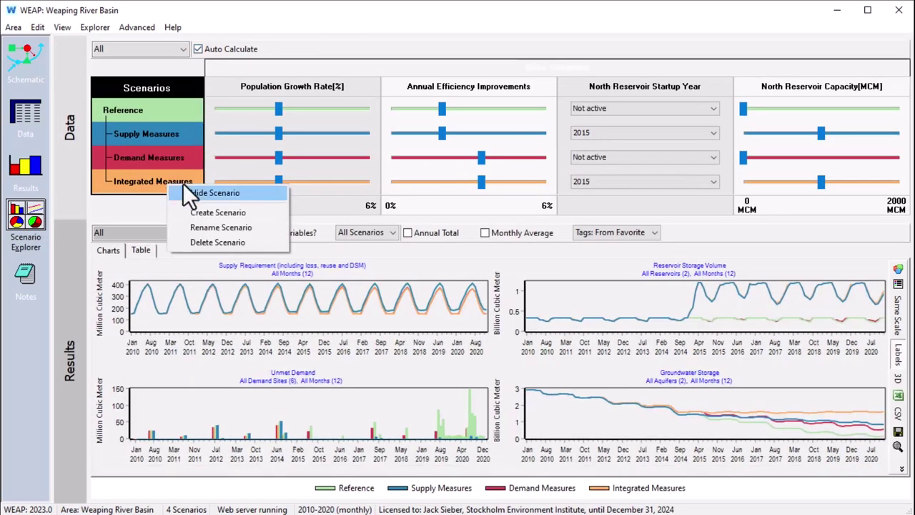
click(186, 191)
right_click(155, 158)
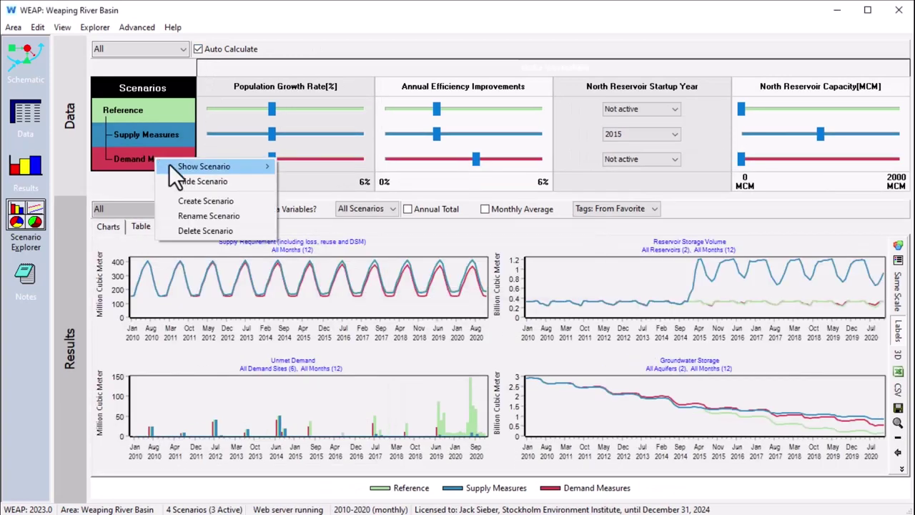
click(180, 181)
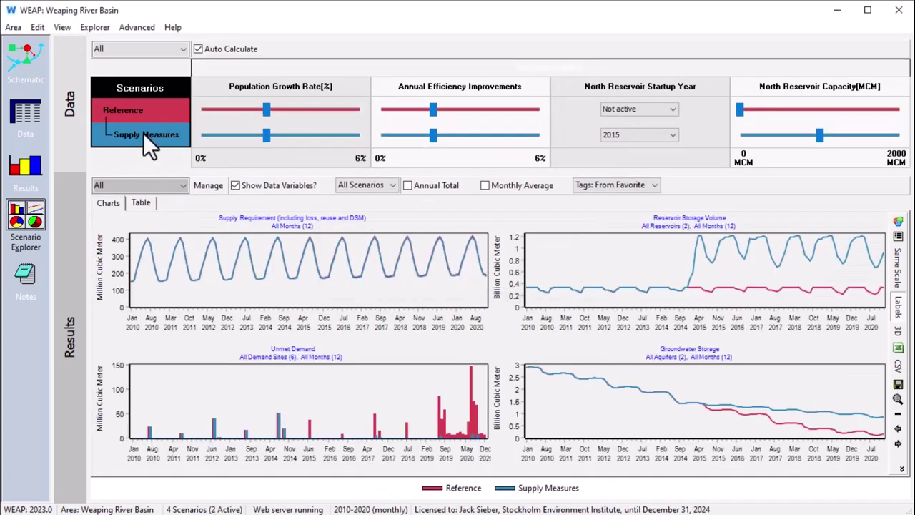
Create a 'Smaller Reservoir' scenario with North Reservoir capacity reduced to 600 MCM
right_click(149, 135)
click(173, 175)
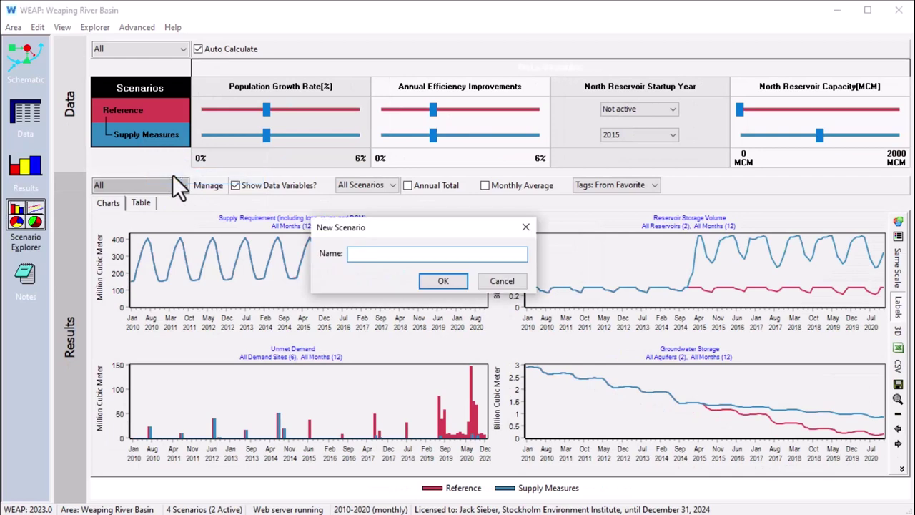
text(Smaller Reservoir)
key(Return)
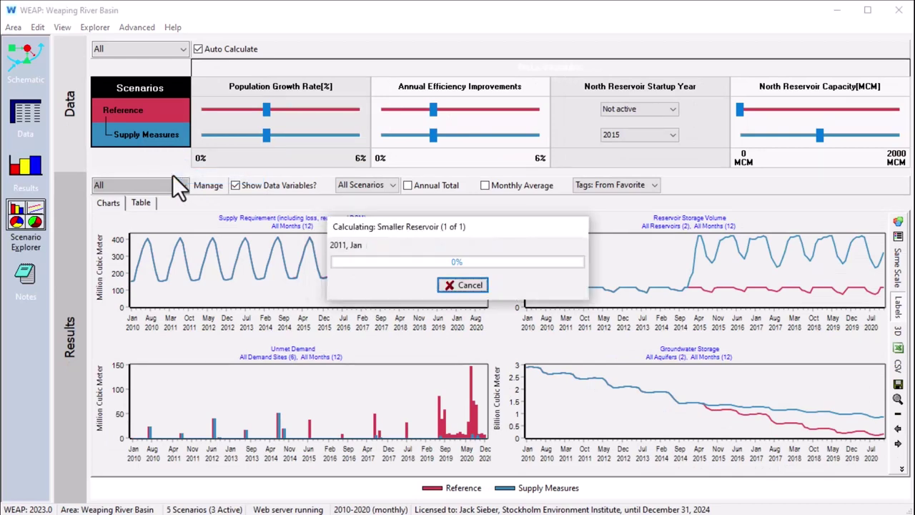
drag(821, 159, 781, 159)
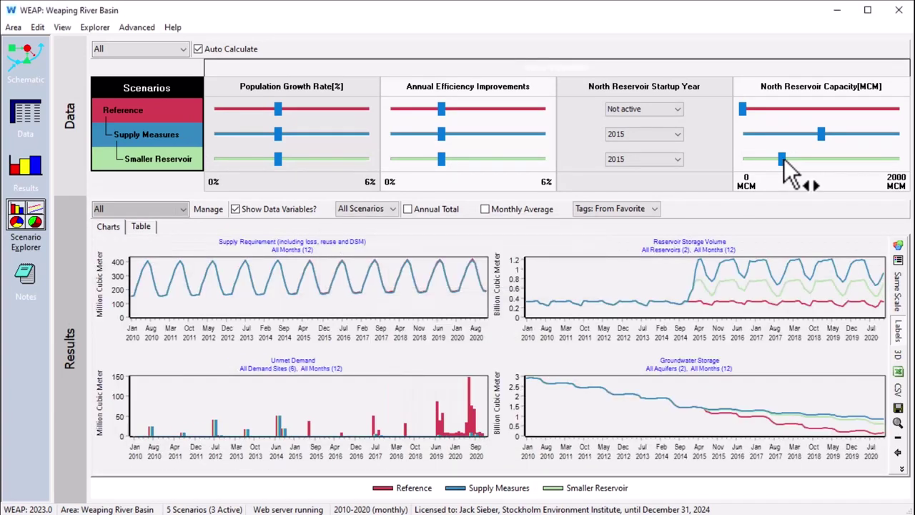
Create a 'Larger Reservoir' scenario with North Reservoir capacity raised to 1700 MCM
right_click(167, 137)
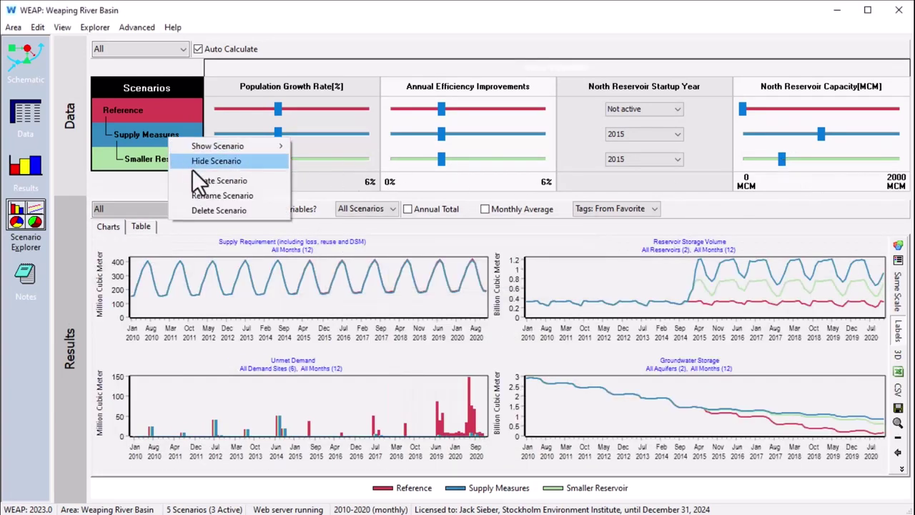
click(195, 182)
text(La)
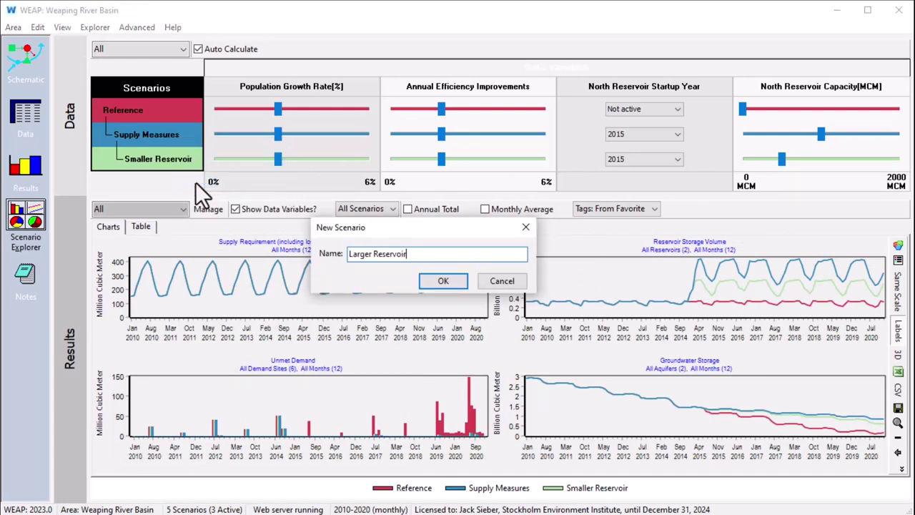
text(rger Reservoir)
key(Return)
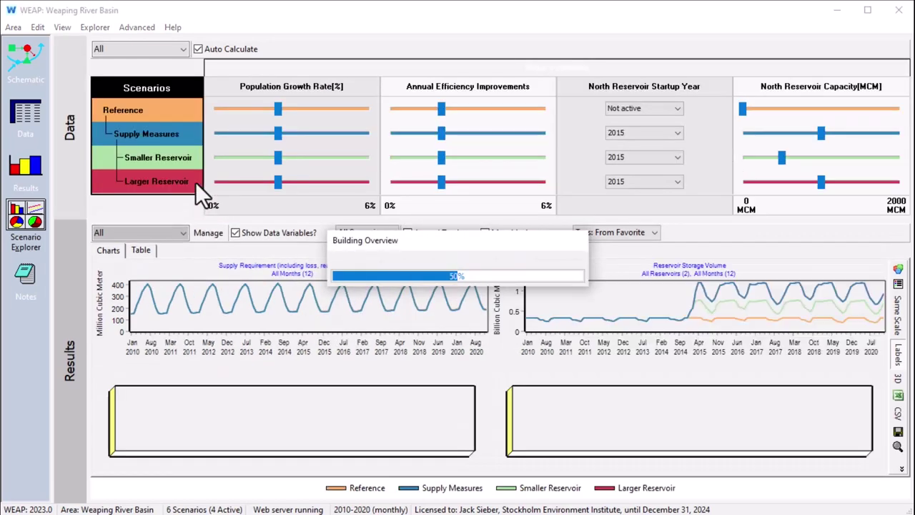
drag(820, 182, 876, 183)
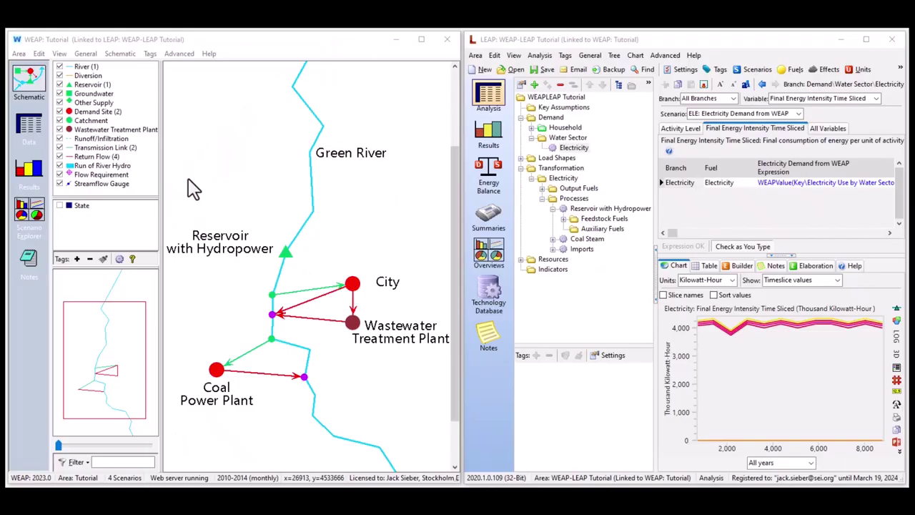
Enable the WEAP–LEAP link in both WEAP and LEAP through their Advanced settings
click(179, 54)
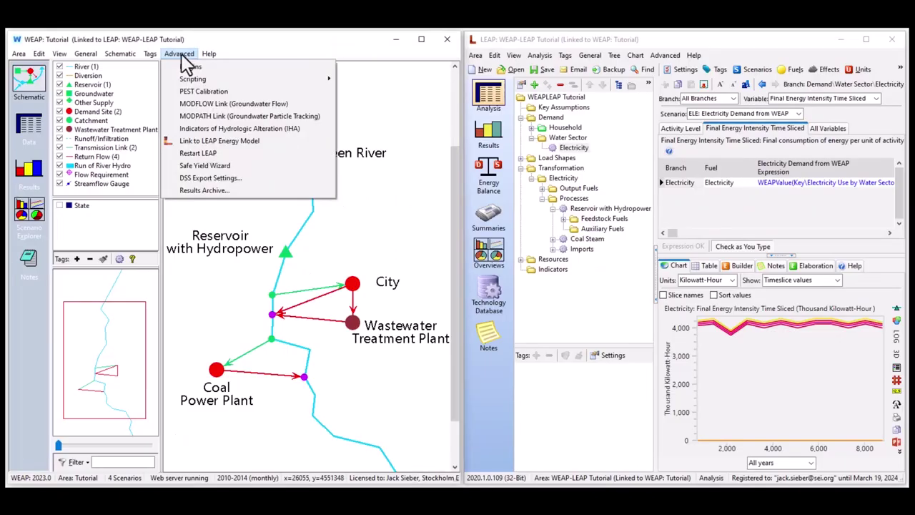
click(198, 141)
click(665, 55)
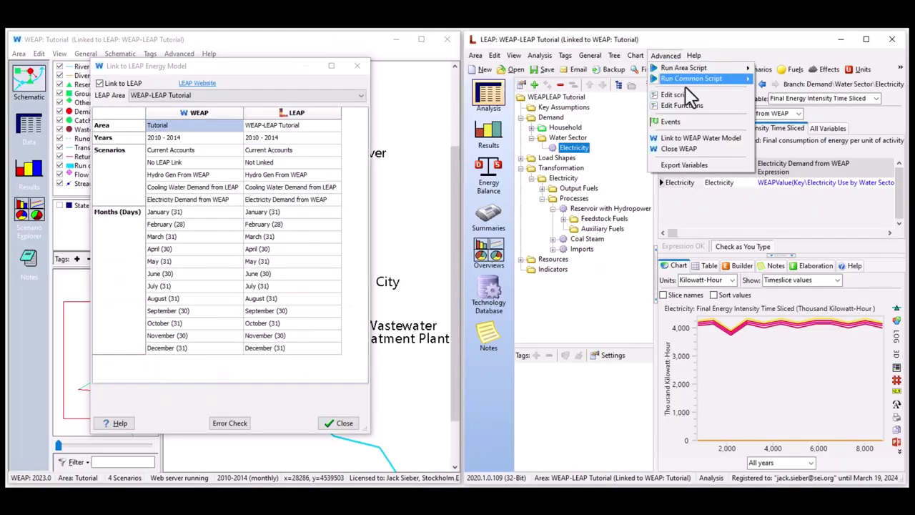
click(694, 140)
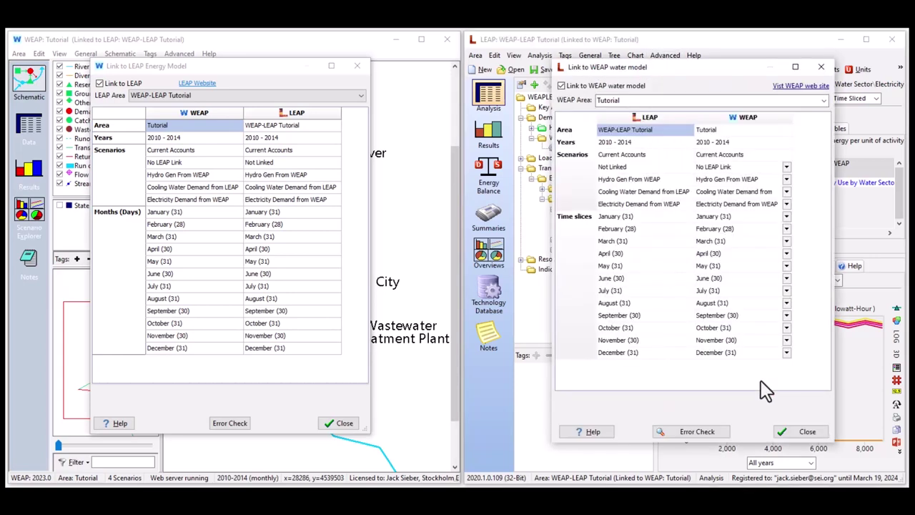
click(802, 431)
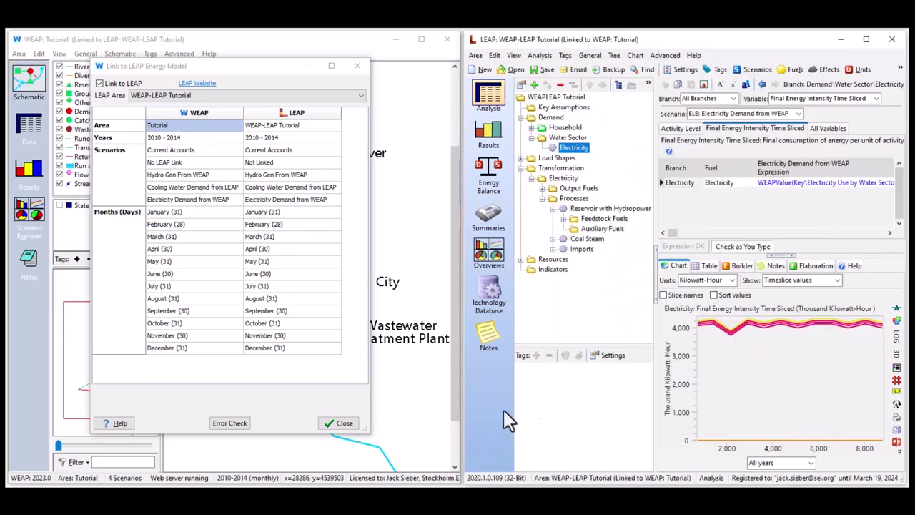
click(345, 423)
Recalculate the linked results, then save the schematic as Weaping River Basin.kmz for Google Earth
click(29, 130)
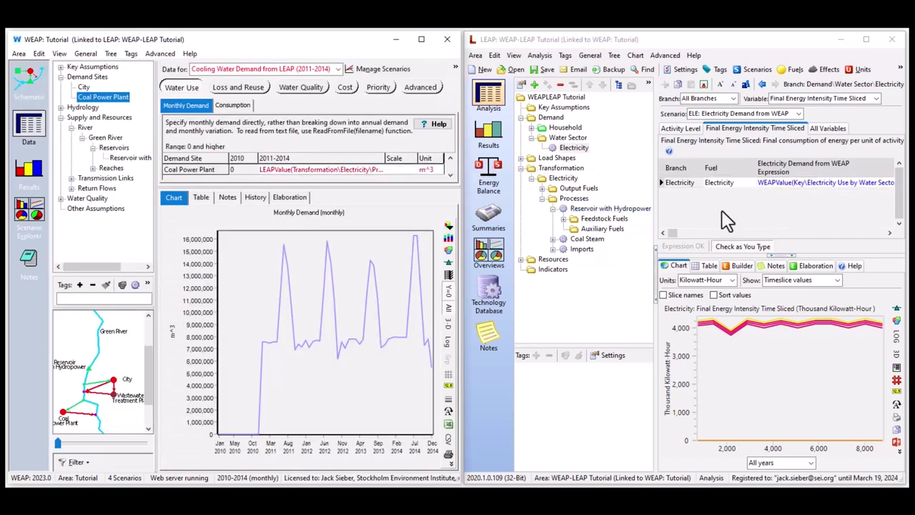
click(31, 174)
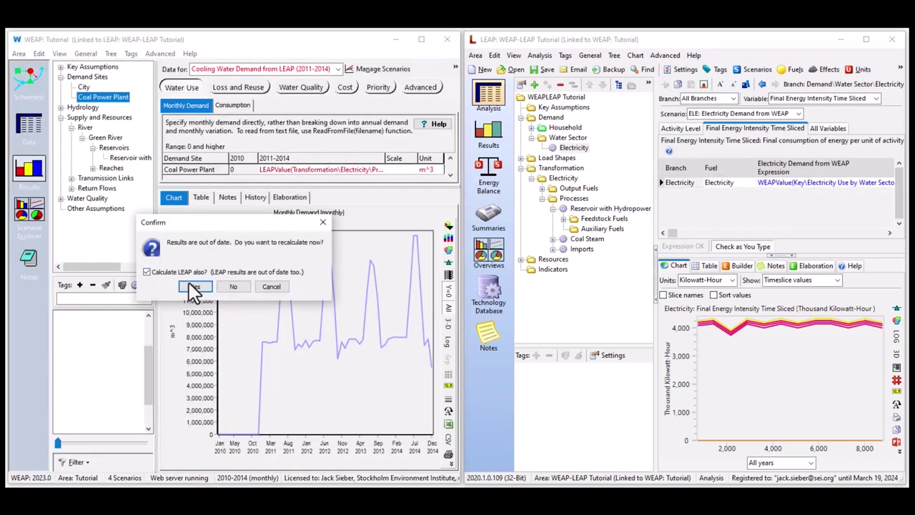
click(190, 288)
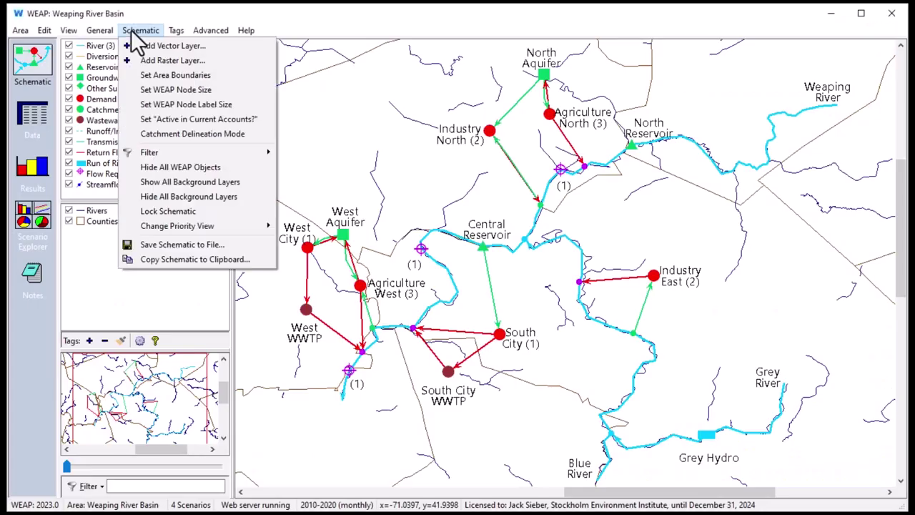
click(143, 243)
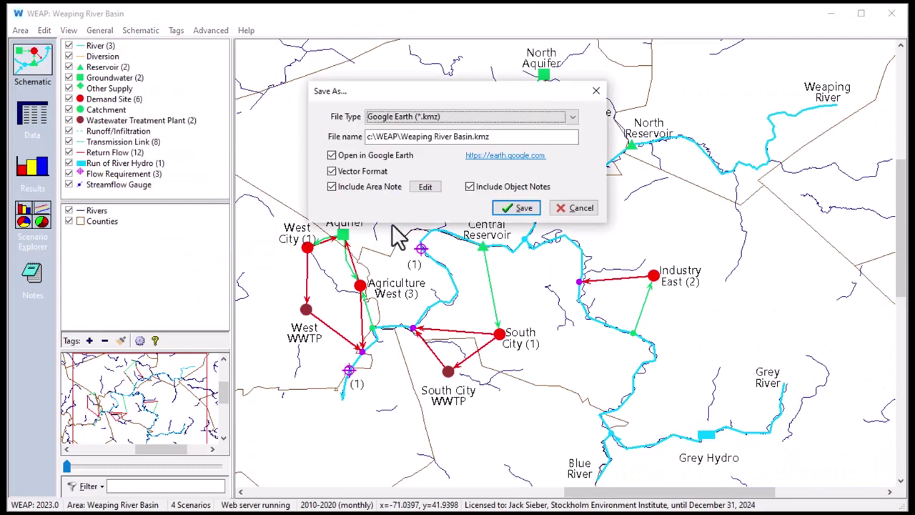
click(510, 207)
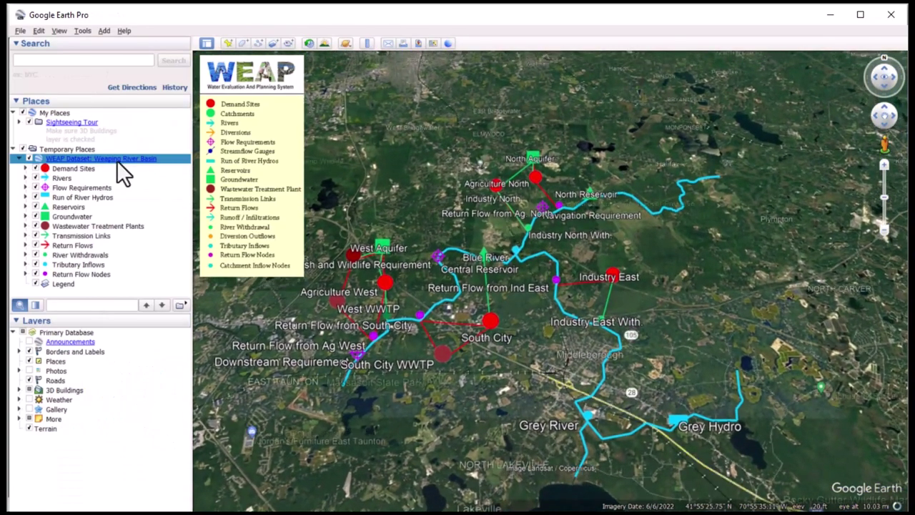
In Google Earth Pro, view the WEAP dataset description and South City details, then return to WEAP
click(117, 159)
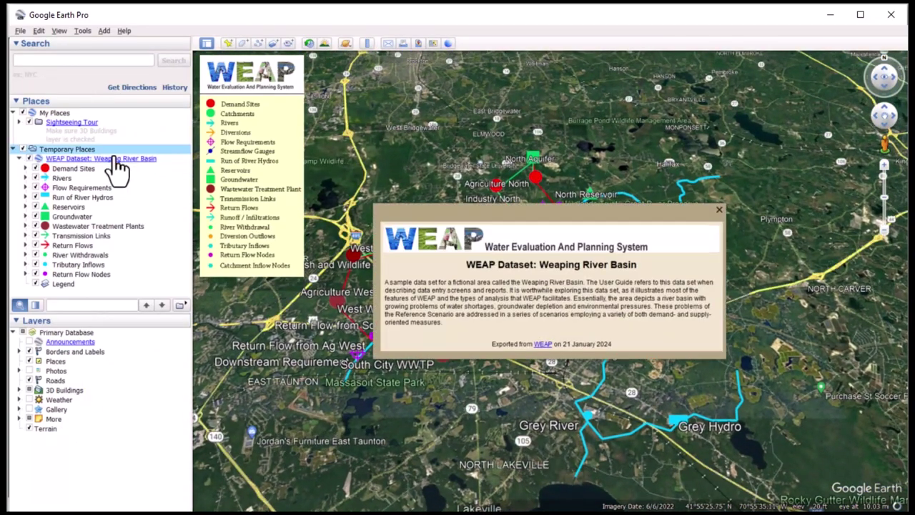
click(719, 211)
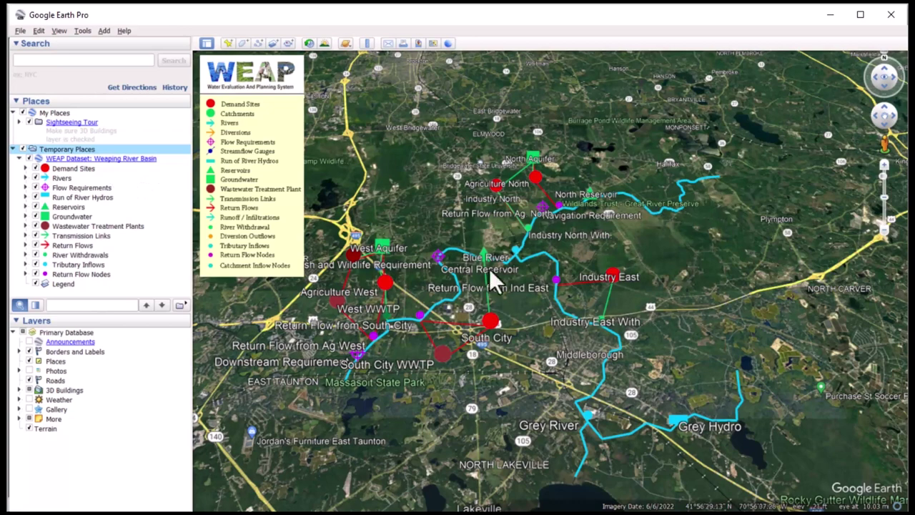
click(489, 321)
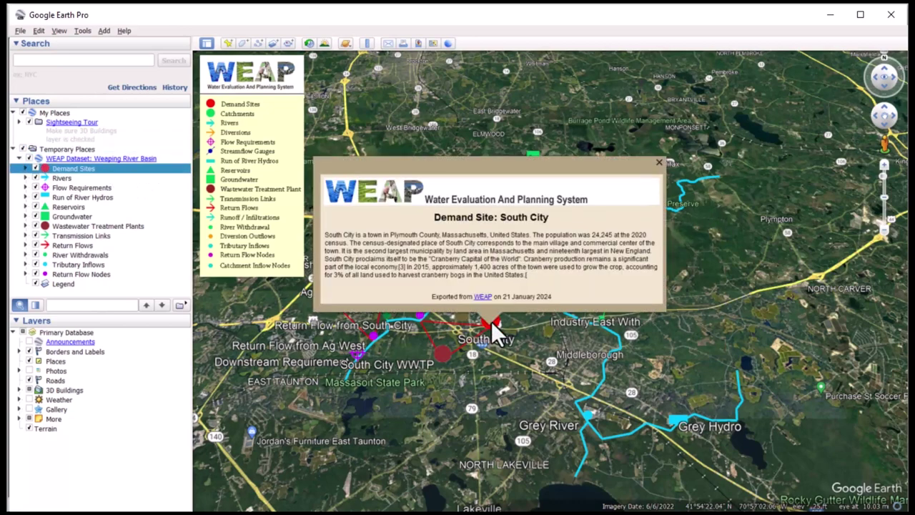
click(658, 162)
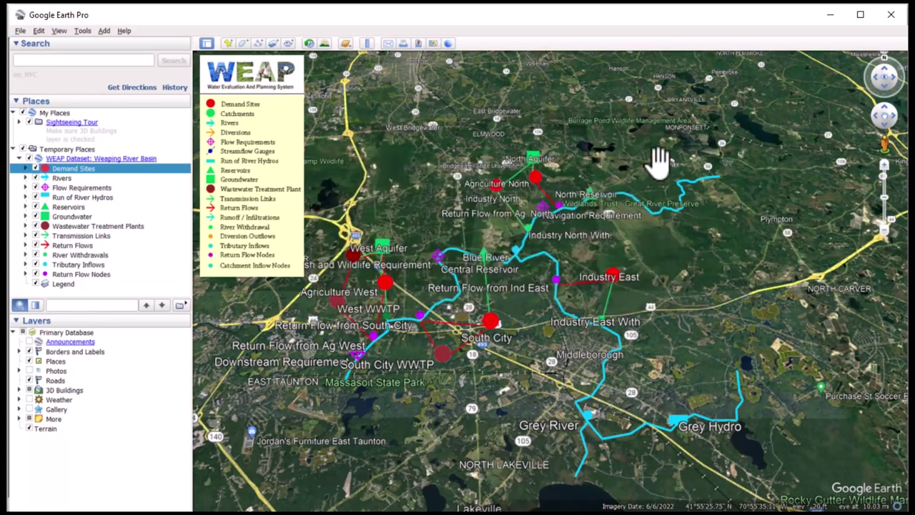
key(alt+Tab)
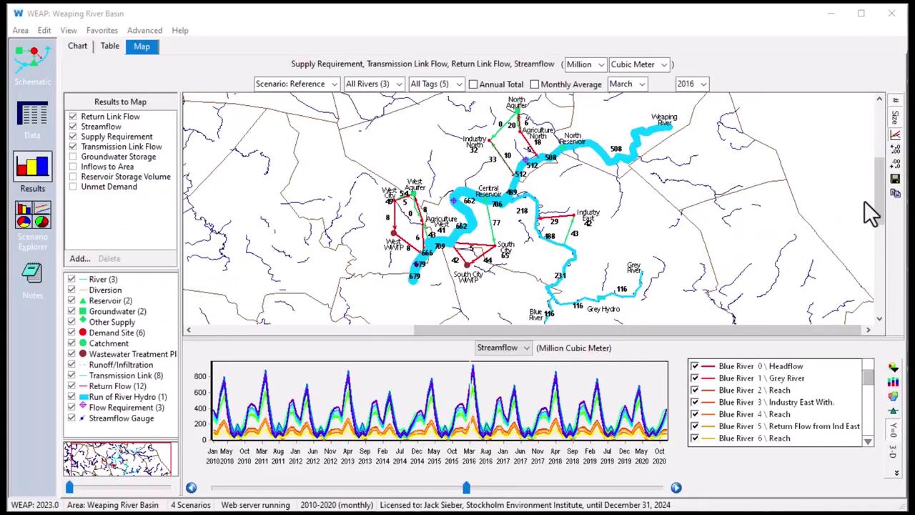
Save the animated results map as a Google Earth file, then move the map back to earlier months
click(898, 180)
click(518, 300)
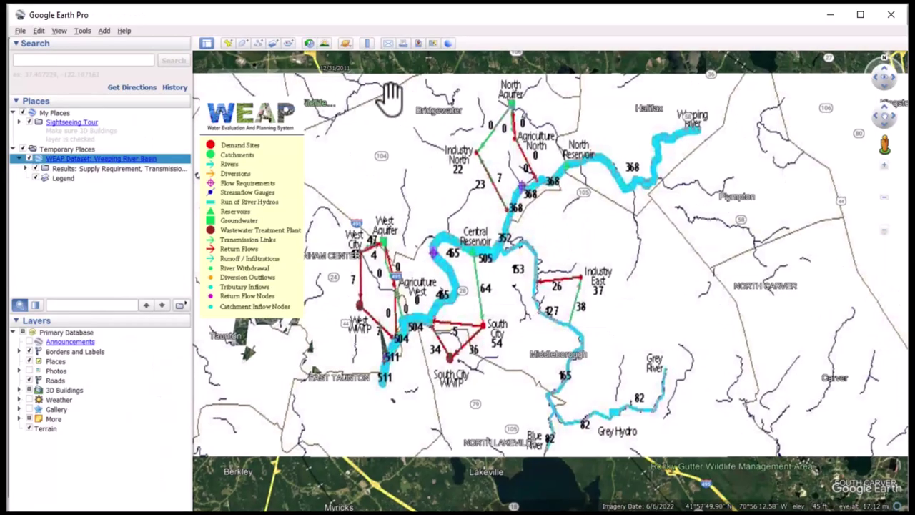
drag(346, 73, 201, 79)
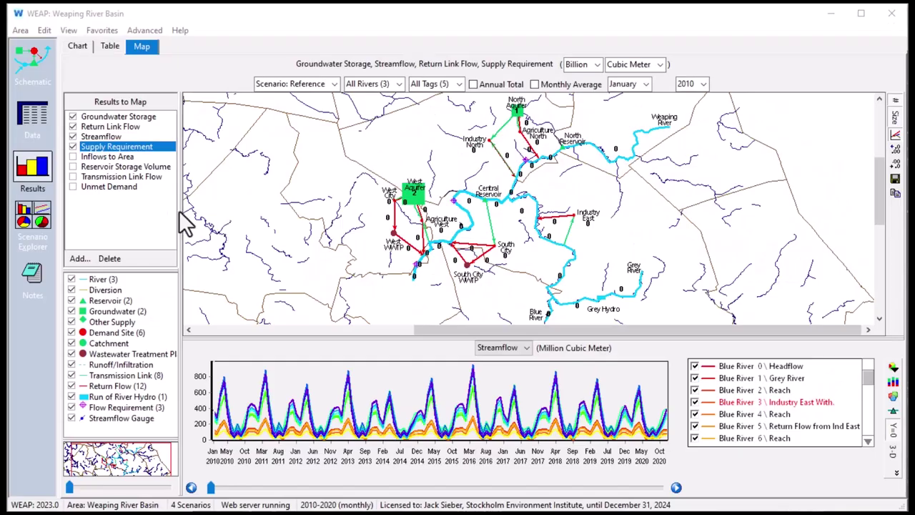
Save the Scenario Explorer charts as Weaping River Basin Charts.kmz, opening them in Google Earth
click(34, 218)
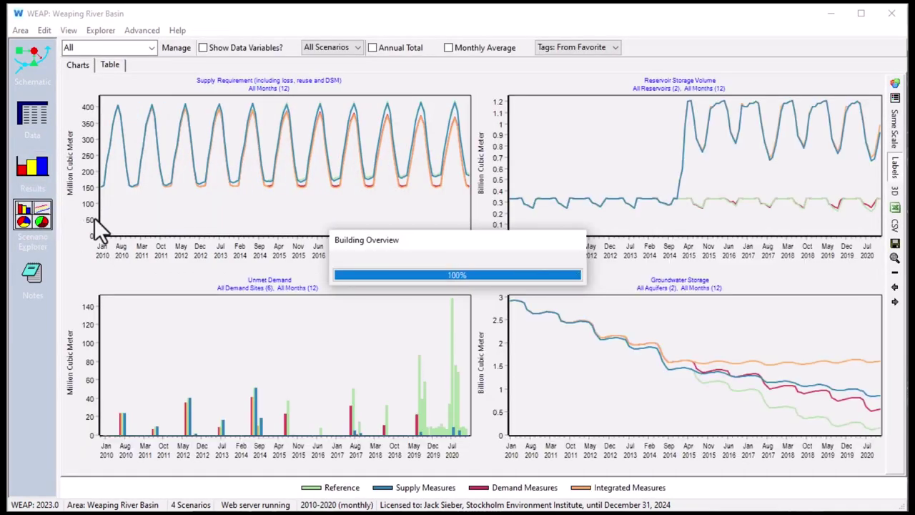
click(895, 245)
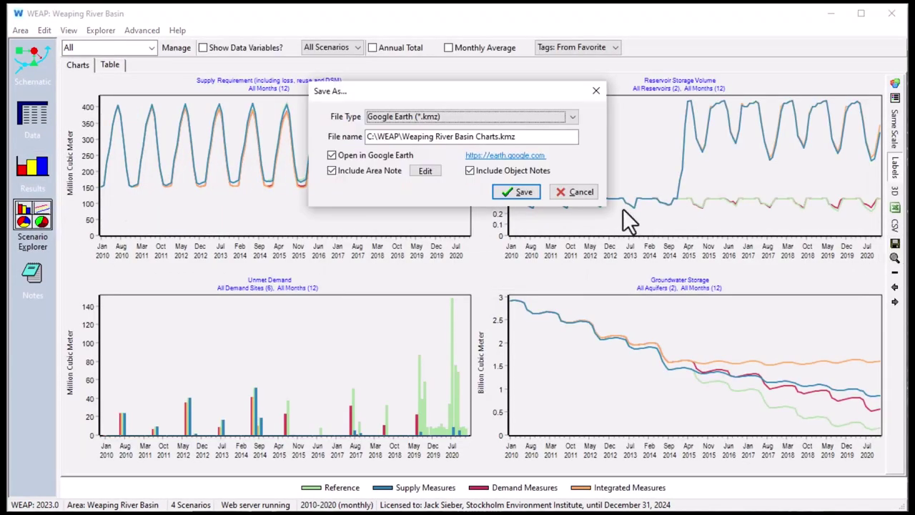
click(515, 194)
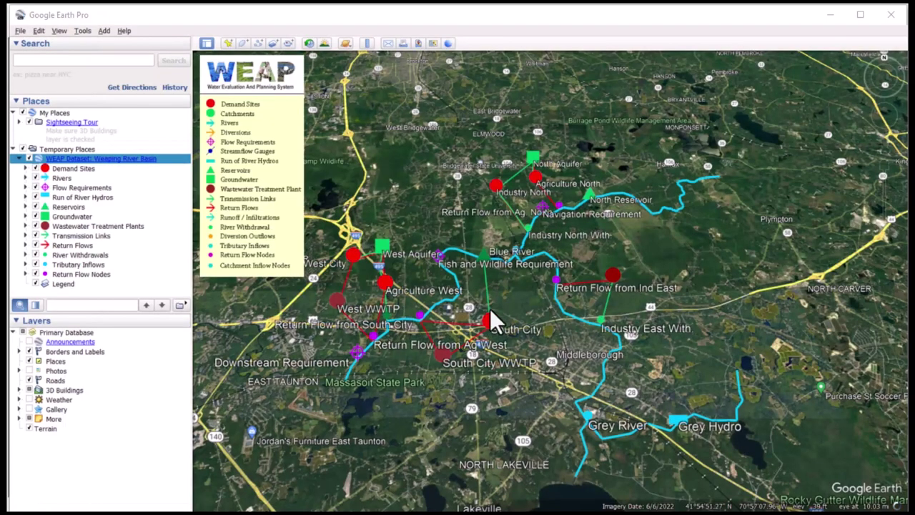
Inspect South City's charts and Central Reservoir's details in Google Earth, then move to WEAP's California map
click(489, 320)
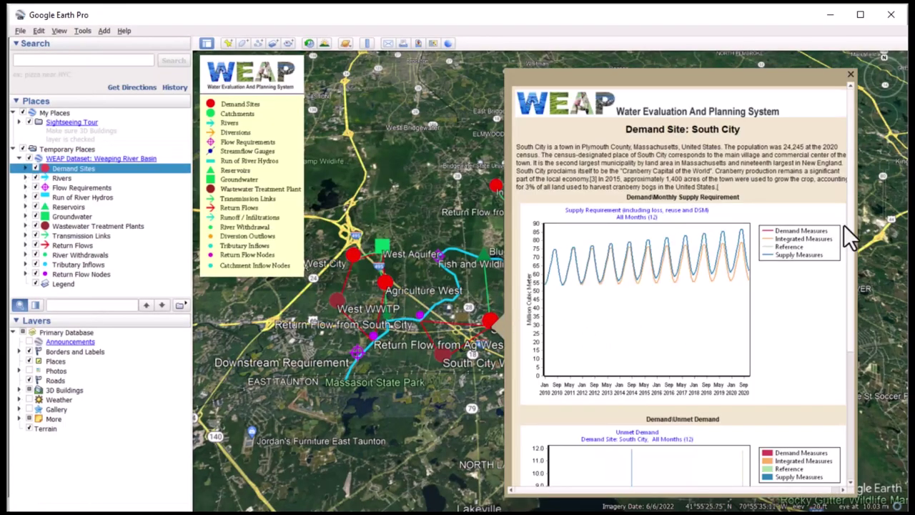
scroll(842, 286, down, 3)
scroll(838, 313, up, 3)
click(849, 76)
click(483, 258)
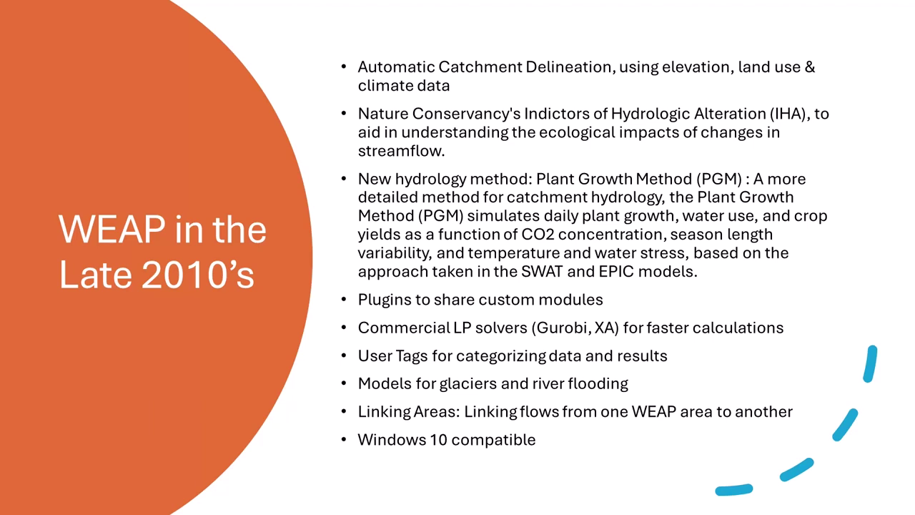
key(Right)
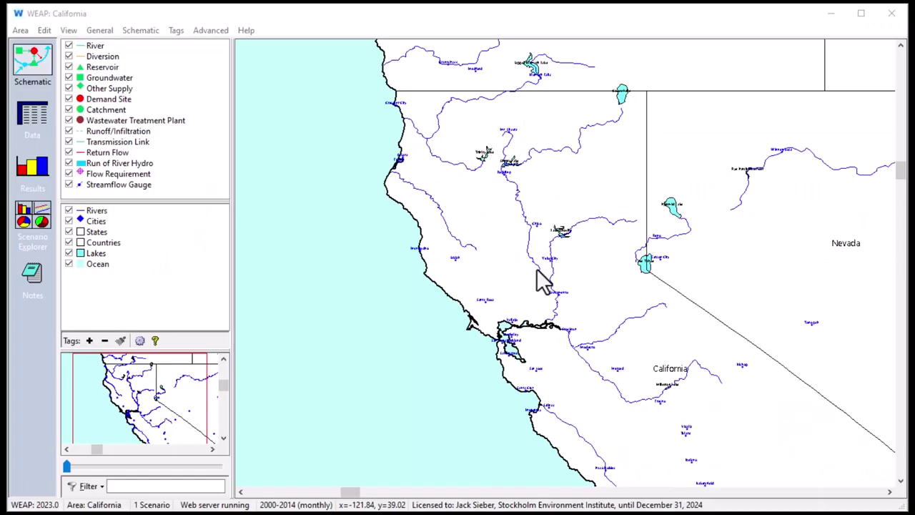
right_click(536, 268)
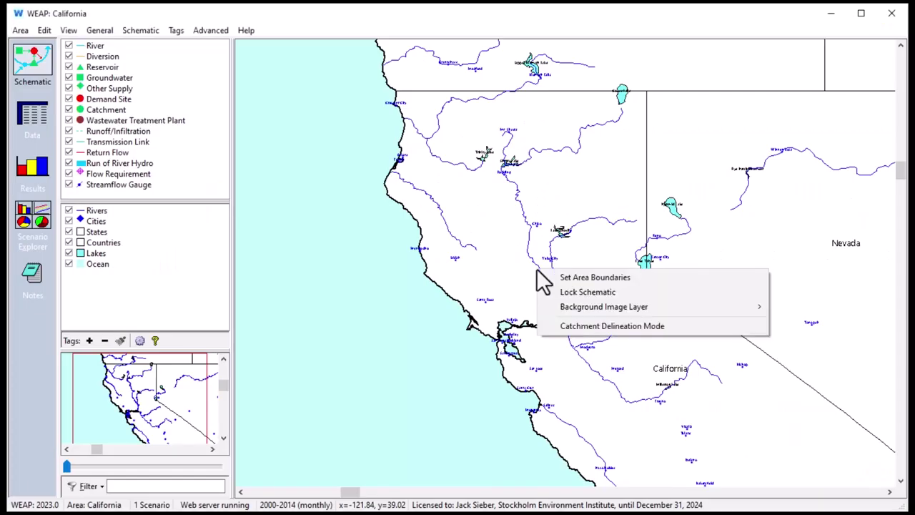
In catchment delineation mode, create a new basin named 'Sacramento' from a point on the map
click(560, 326)
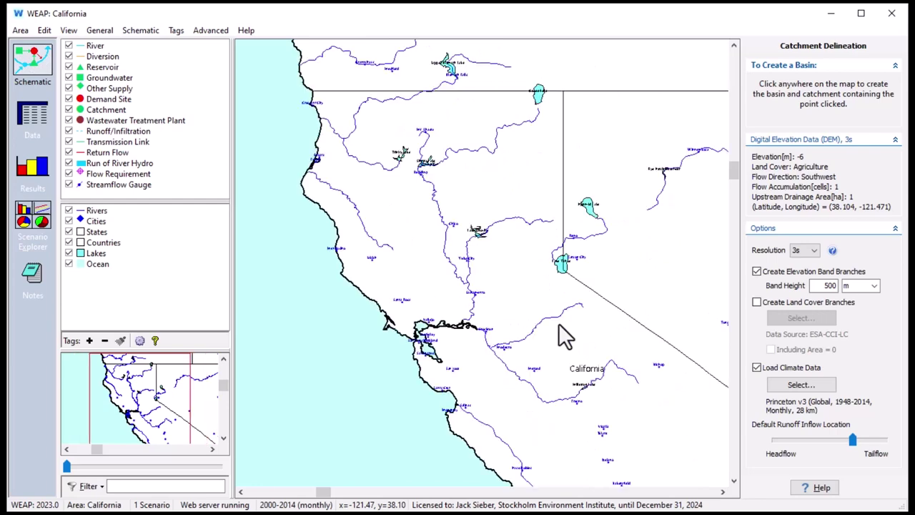
click(451, 266)
text(Sacramento)
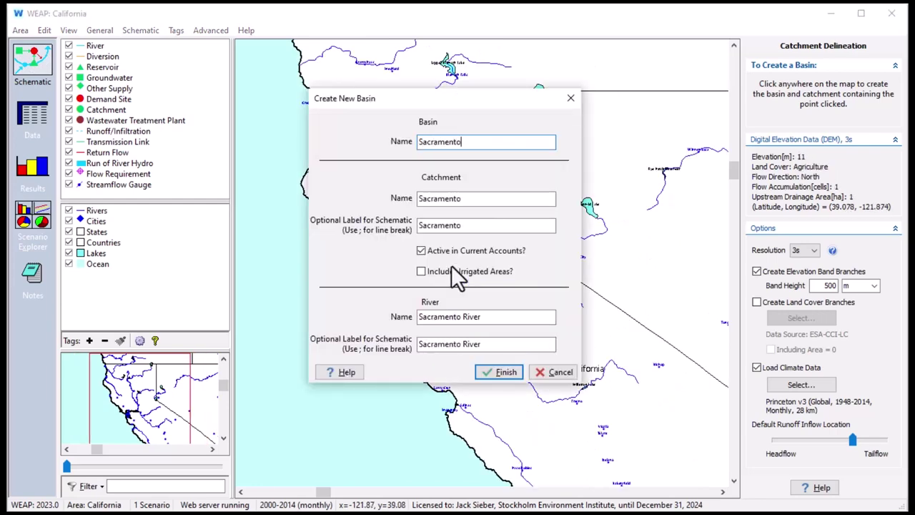
key(Return)
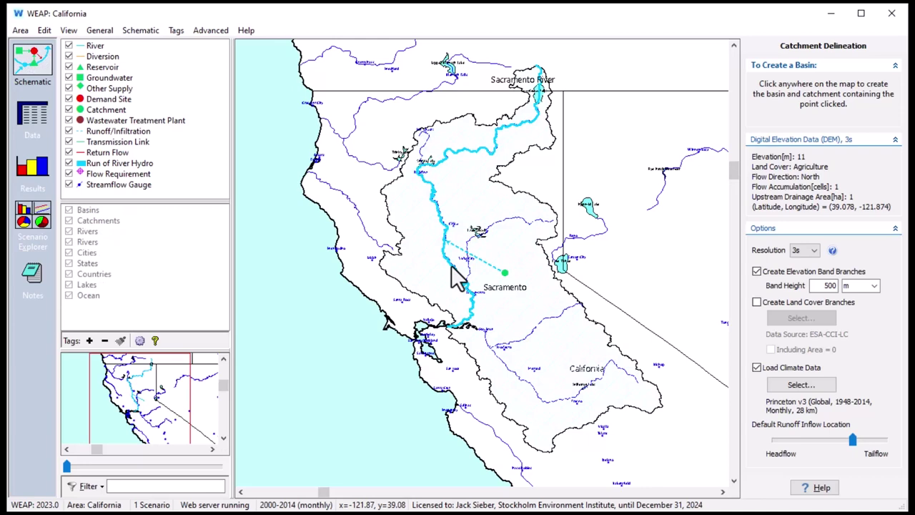
Turn off catchment delineation mode and return to the data view
right_click(486, 282)
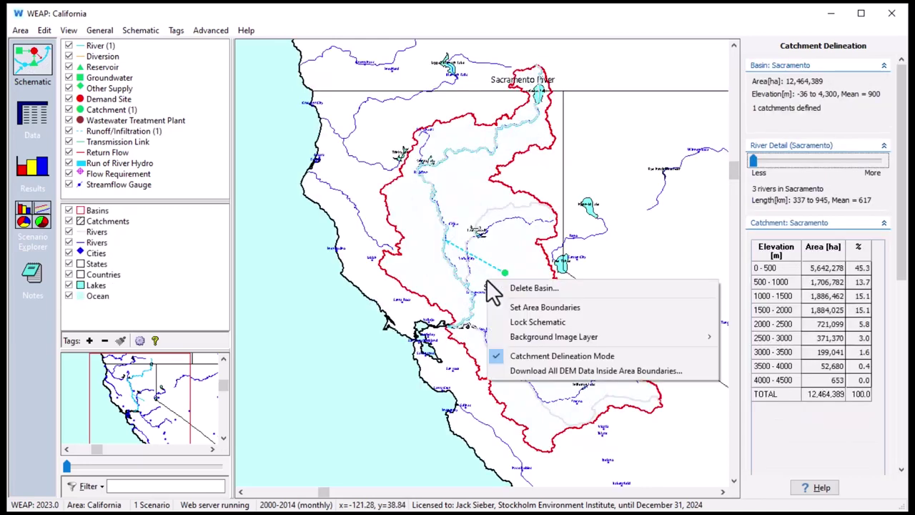
click(523, 352)
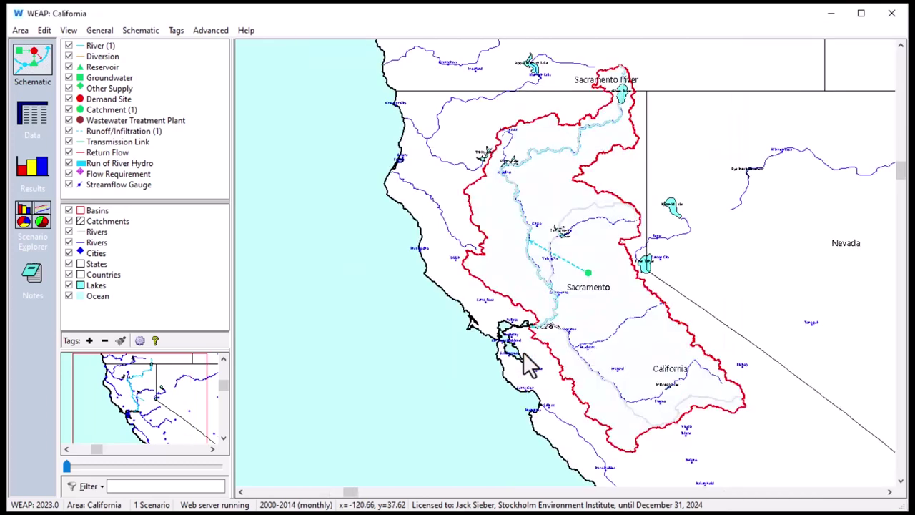
click(36, 113)
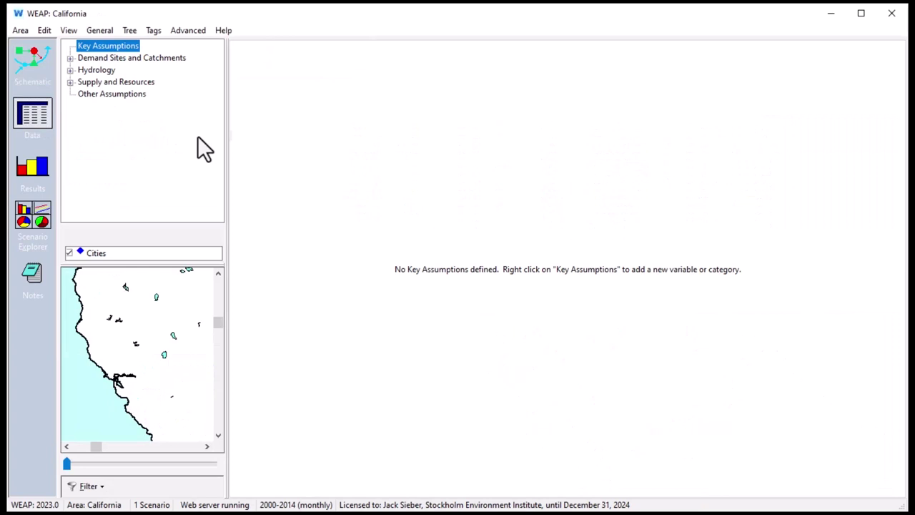
Show the Sacramento catchment's climate inputs for the Reference (2001–2014) scenario
click(133, 58)
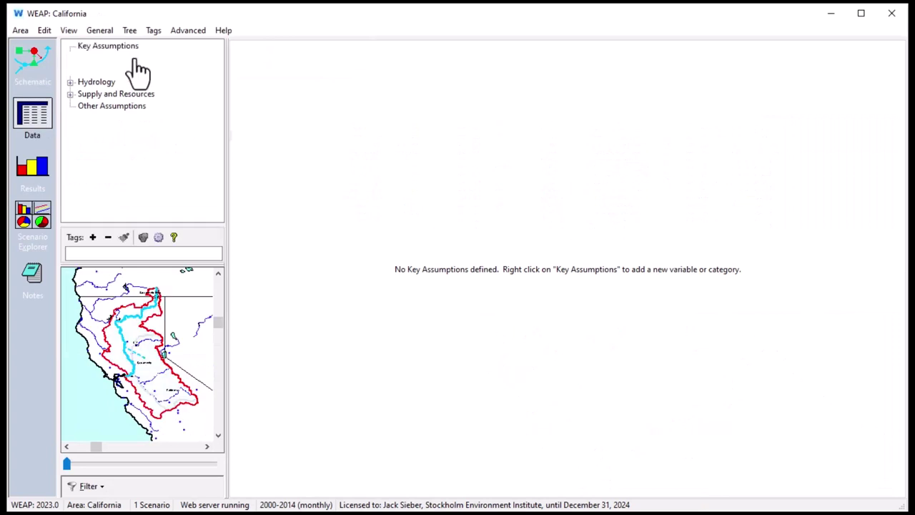
click(113, 73)
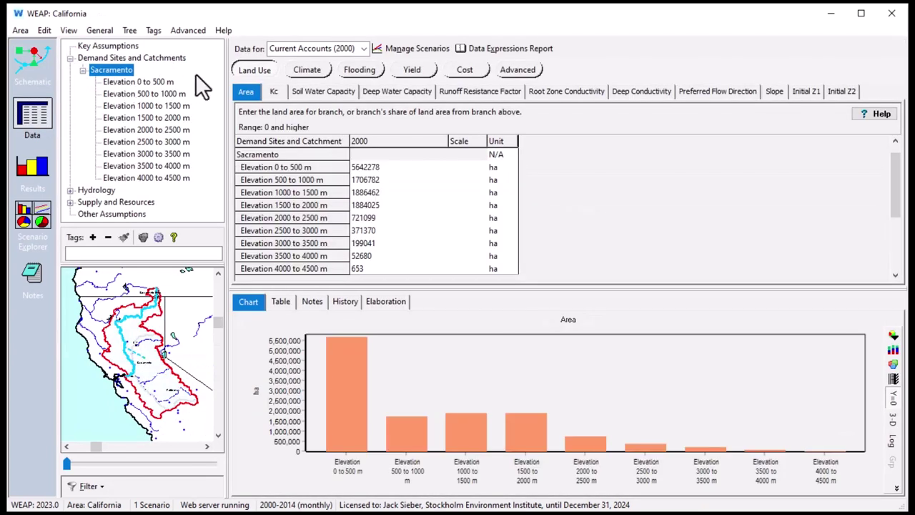
click(315, 64)
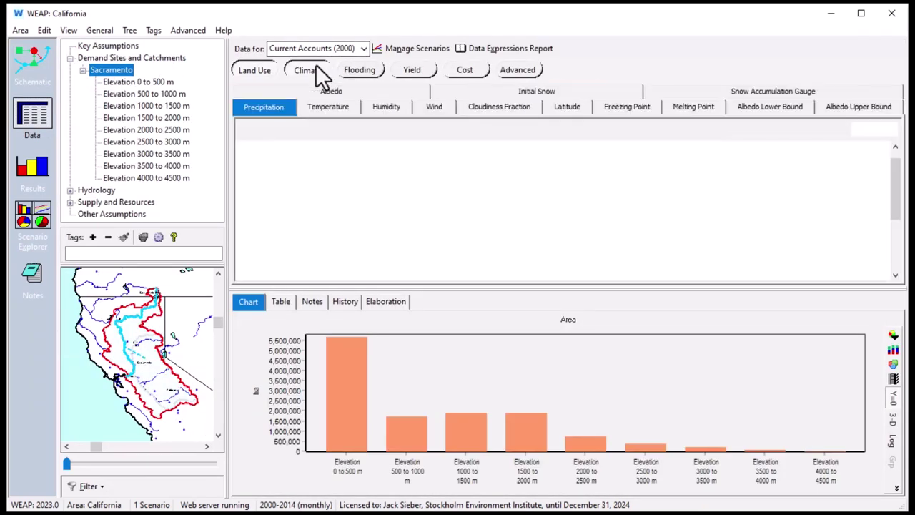
click(362, 48)
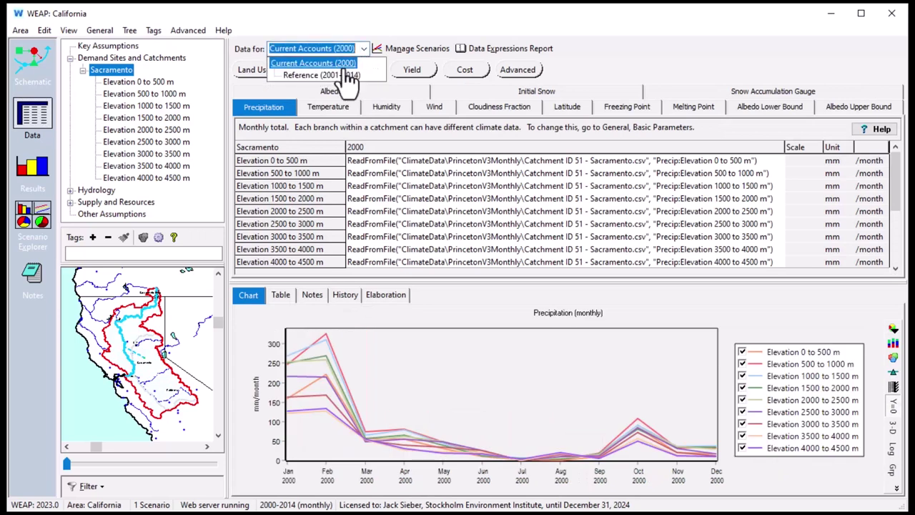
click(336, 76)
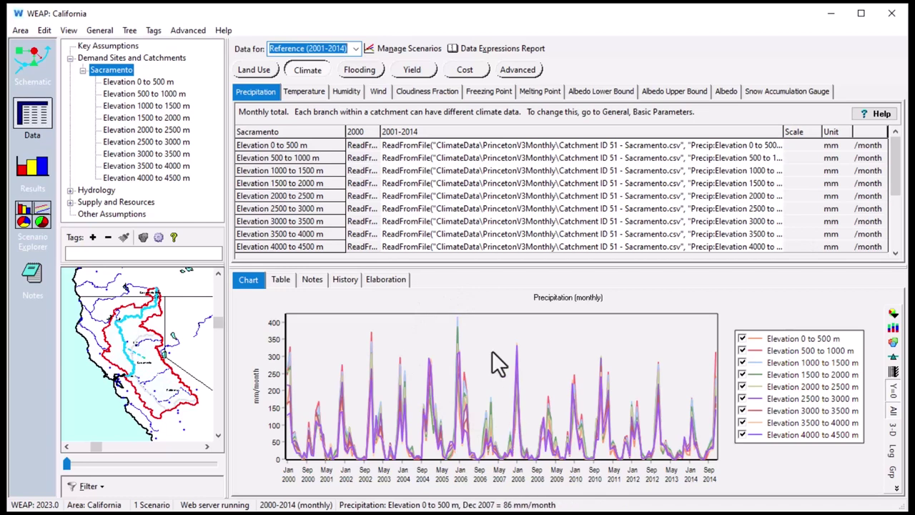
Review Sacramento's temperature, humidity and wind inputs, then return to the schematic map
click(323, 92)
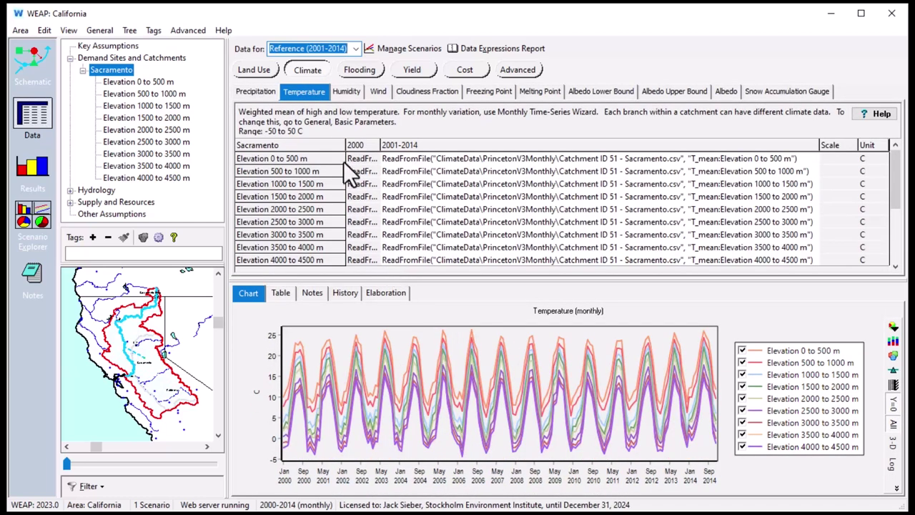
click(347, 91)
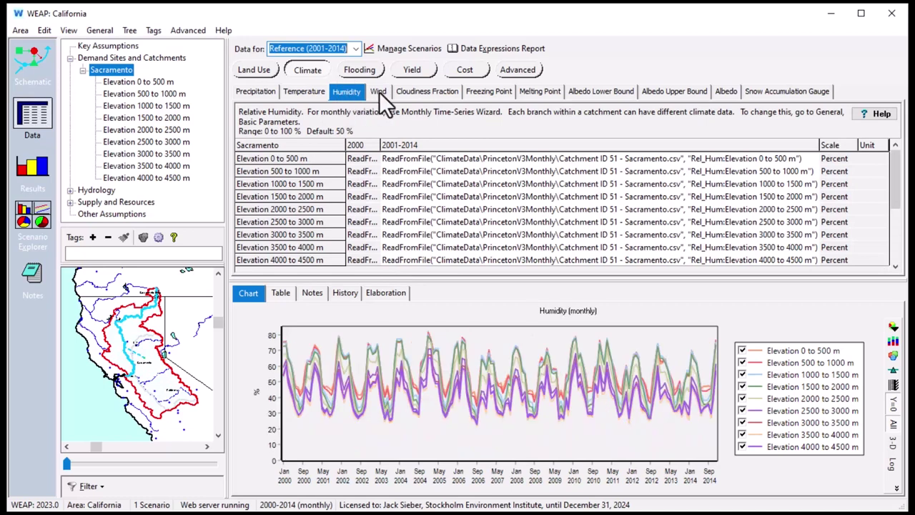
click(378, 93)
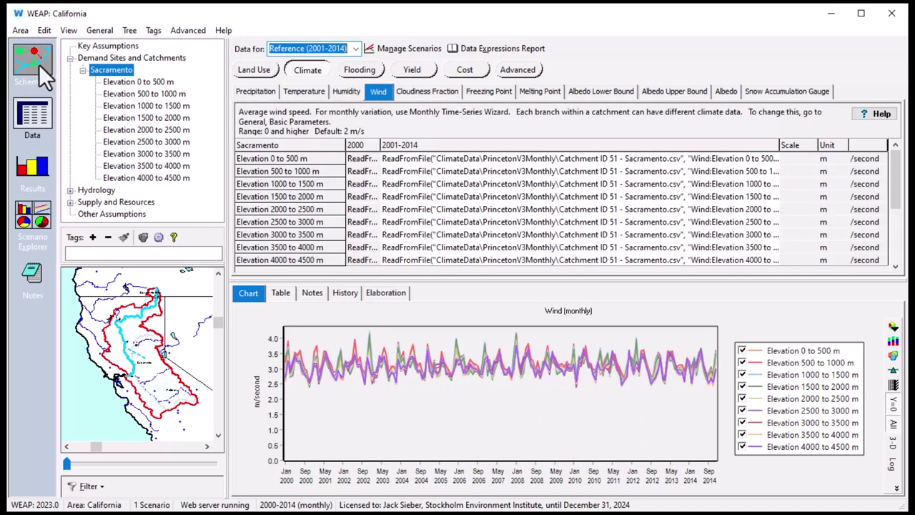
click(40, 65)
right_click(531, 263)
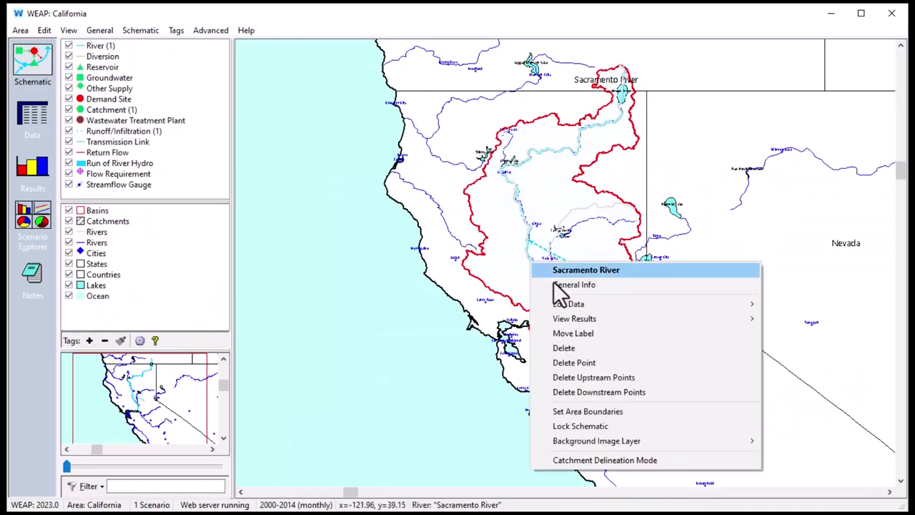
Delineate a new 'San Joaquin' catchment and river from a southern outlet point, then switch to Data view
click(602, 461)
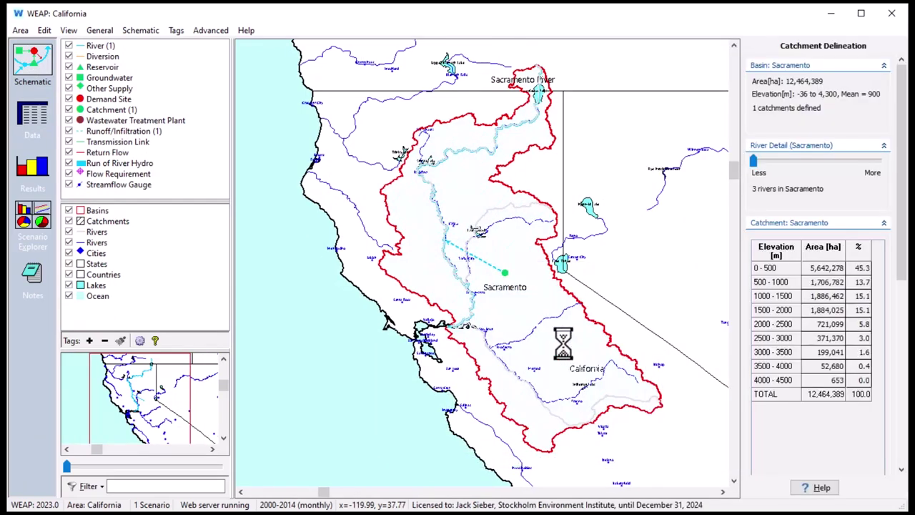
click(501, 364)
text(San Joaqu)
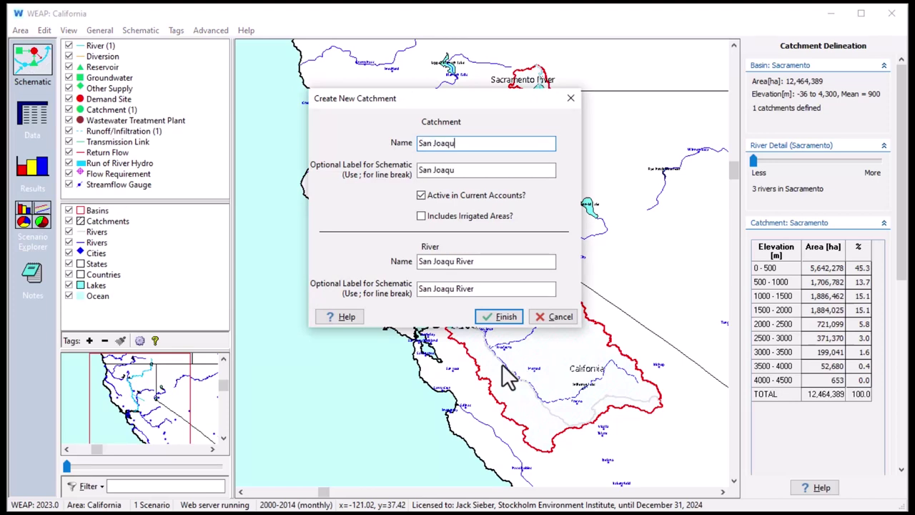
text(in)
key(Return)
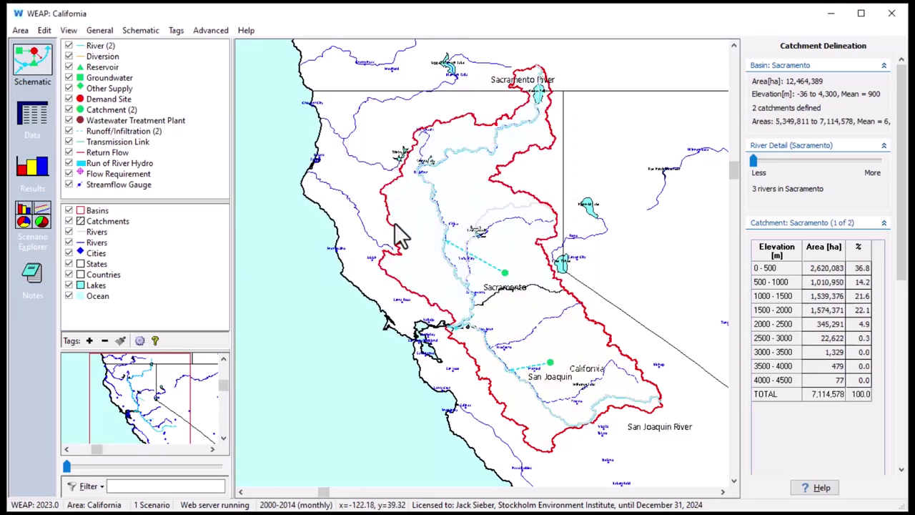
click(40, 113)
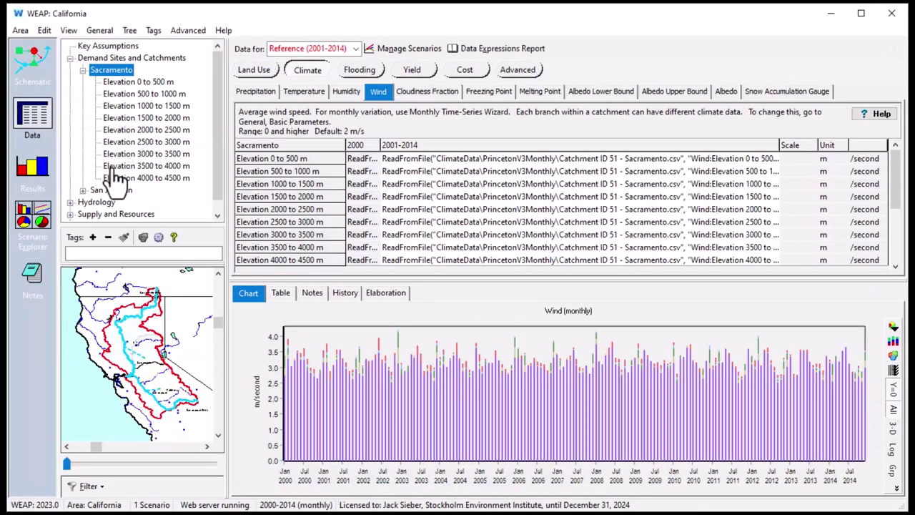
Check San Joaquin's precipitation and temperature inputs, then advance to the CMIP6 Climate Scenarios slide
click(111, 190)
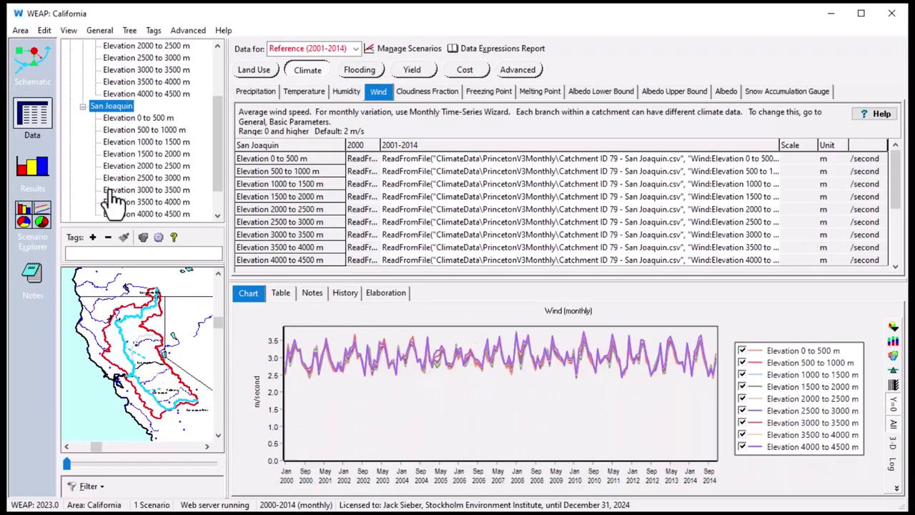
click(265, 91)
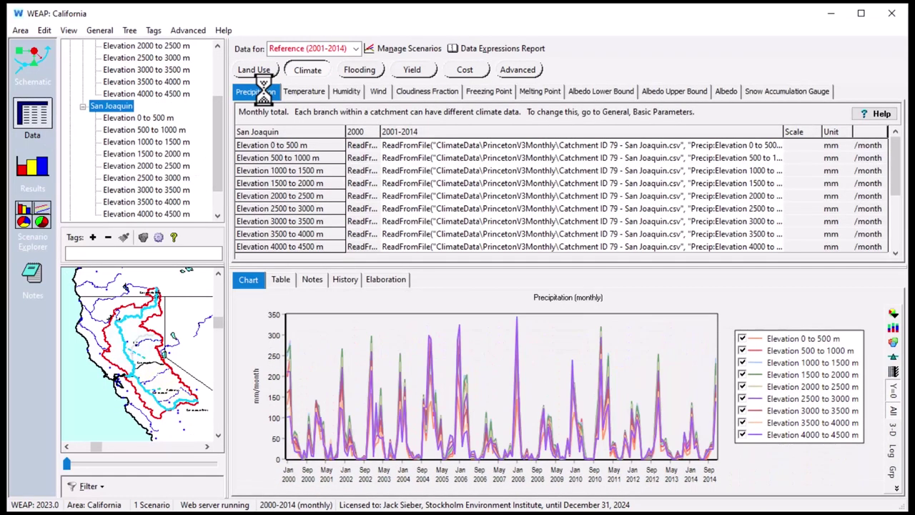
click(294, 94)
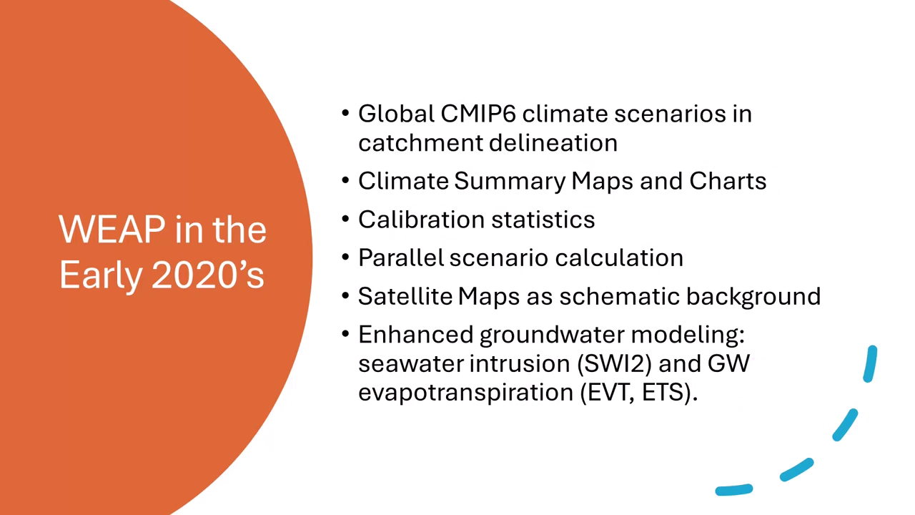
key(Right)
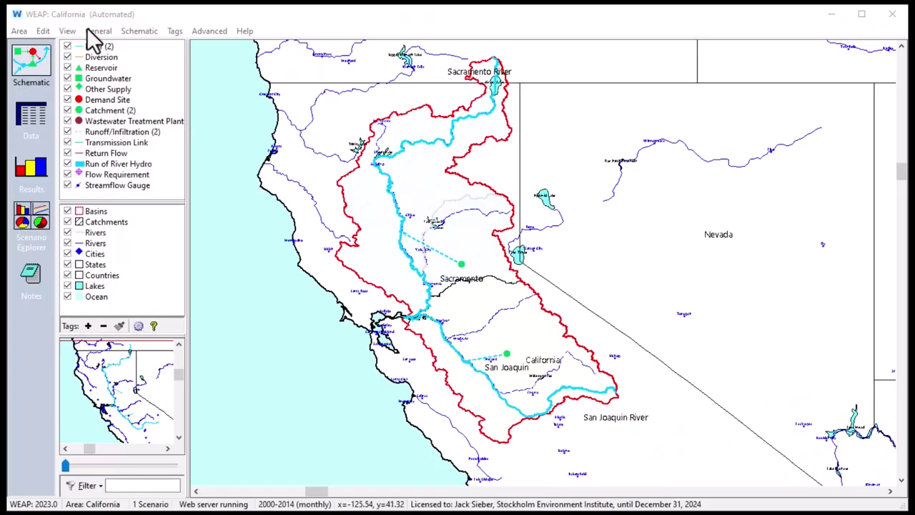
Set Current Accounts Year 2015 and Last Year 2100, then re-enable catchment delineation mode
click(88, 31)
click(95, 43)
drag(202, 163, 231, 163)
text(2015)
key(Tab)
text(2100)
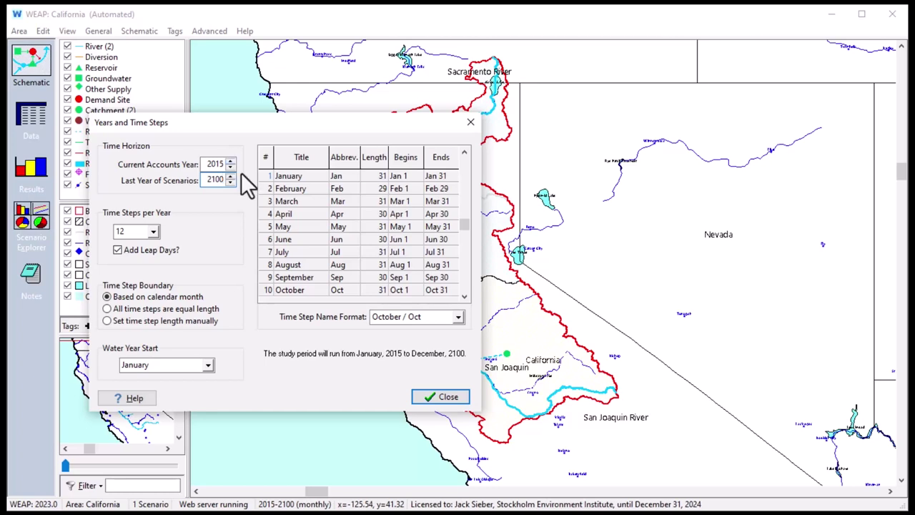
click(420, 398)
click(139, 30)
click(164, 134)
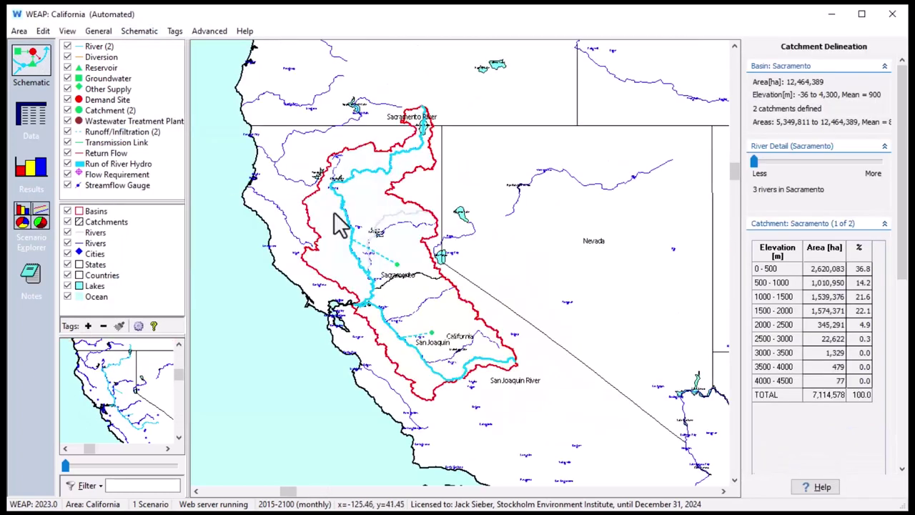
Choose CMIP6 Scenarios > MIROC6 > SSP 370 > Monthly as the climate data to load
drag(898, 262, 904, 447)
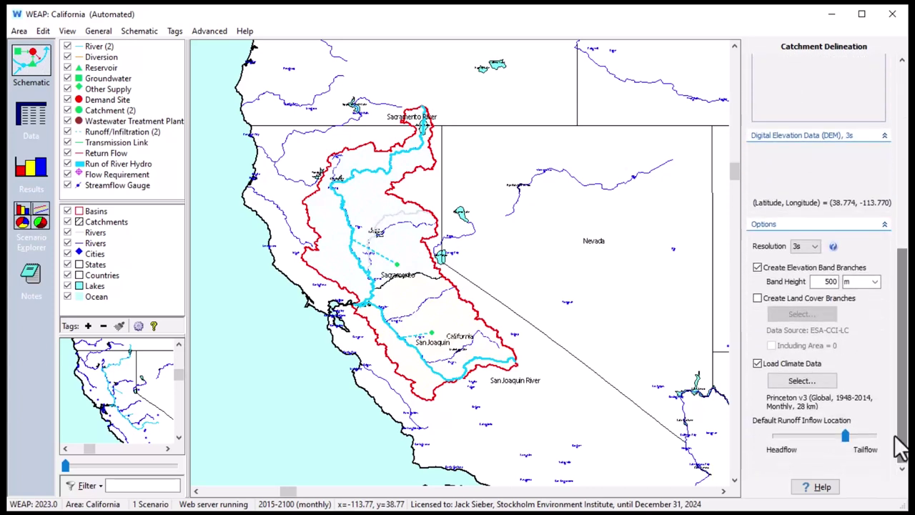
click(803, 381)
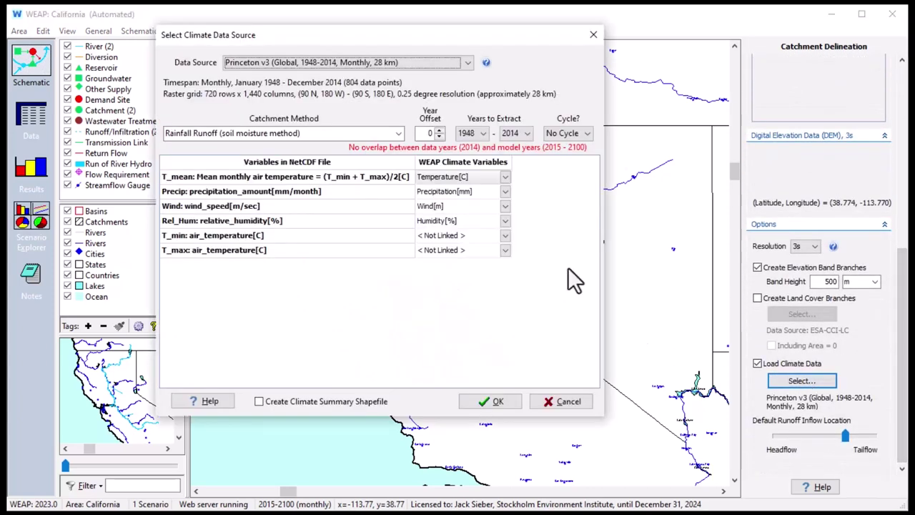
click(468, 62)
mouse_move(471, 95)
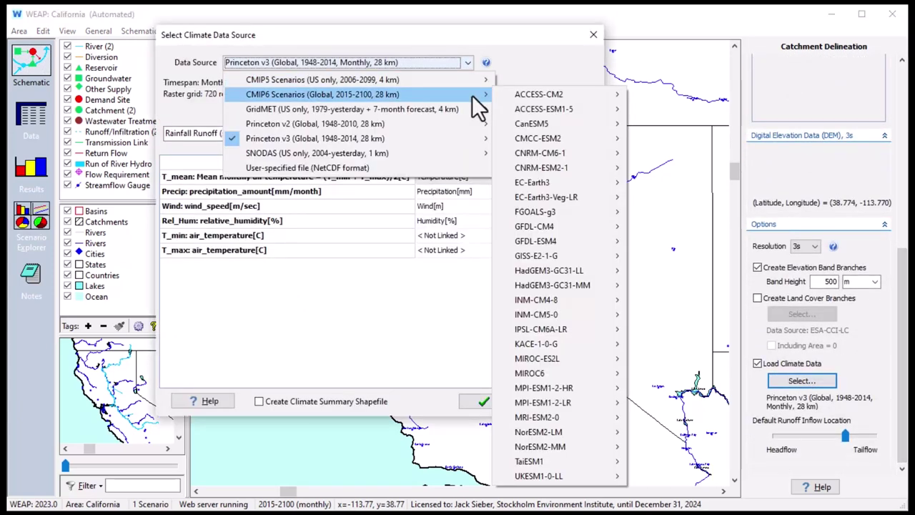
mouse_move(622, 373)
mouse_move(682, 406)
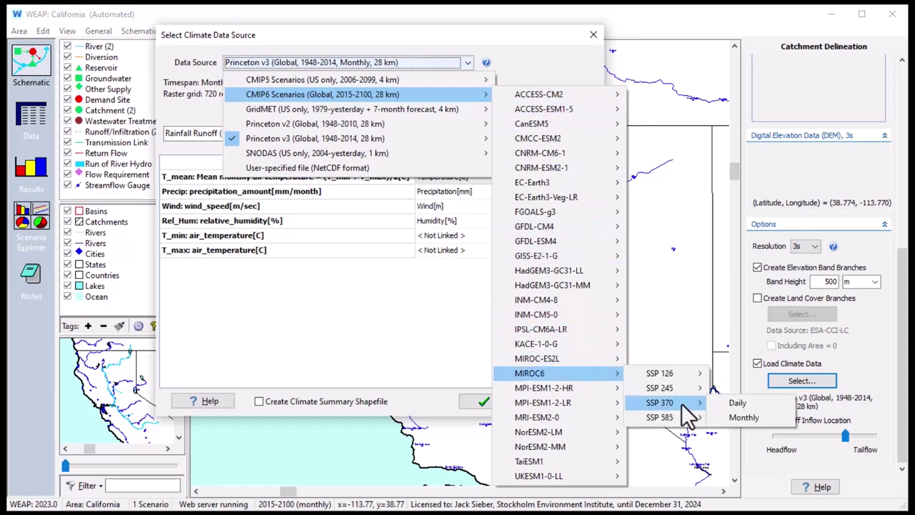
click(761, 417)
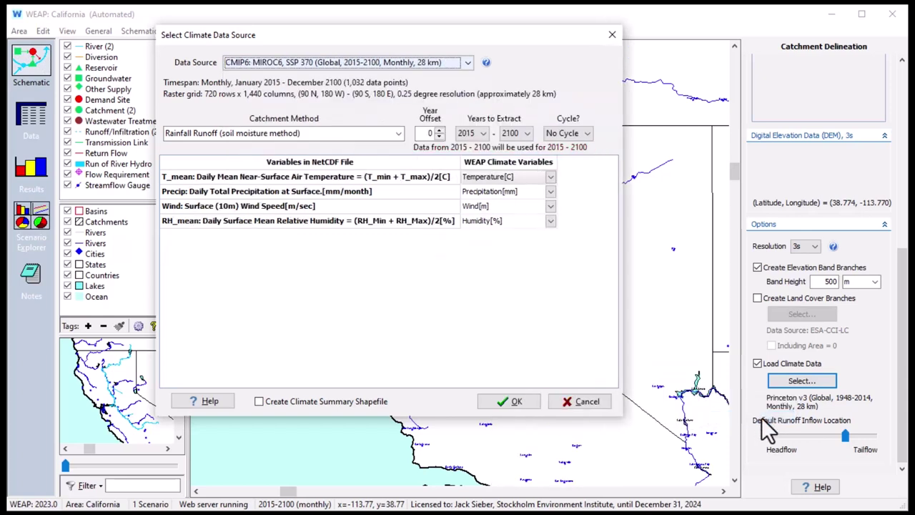
click(516, 399)
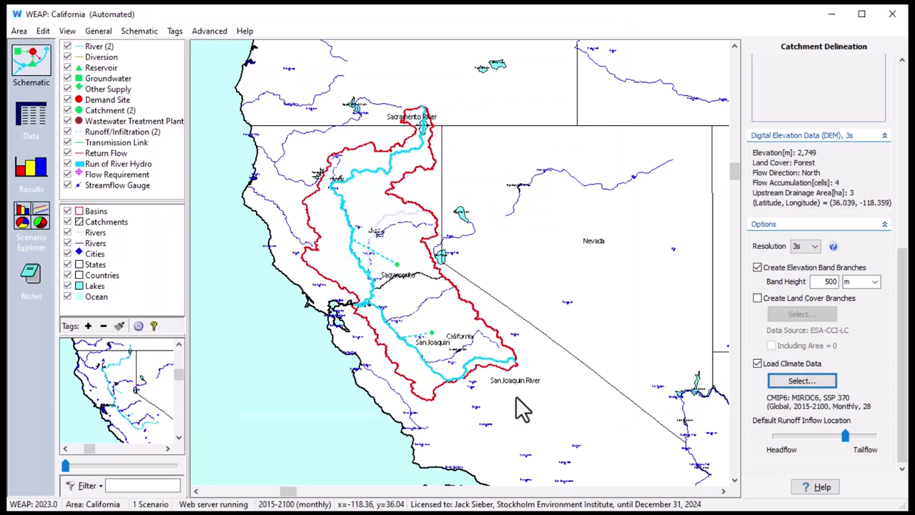
View Sacramento's Reference (2016–2100) precipitation and temperature charts from the MIROC6 SSP370 data
click(39, 111)
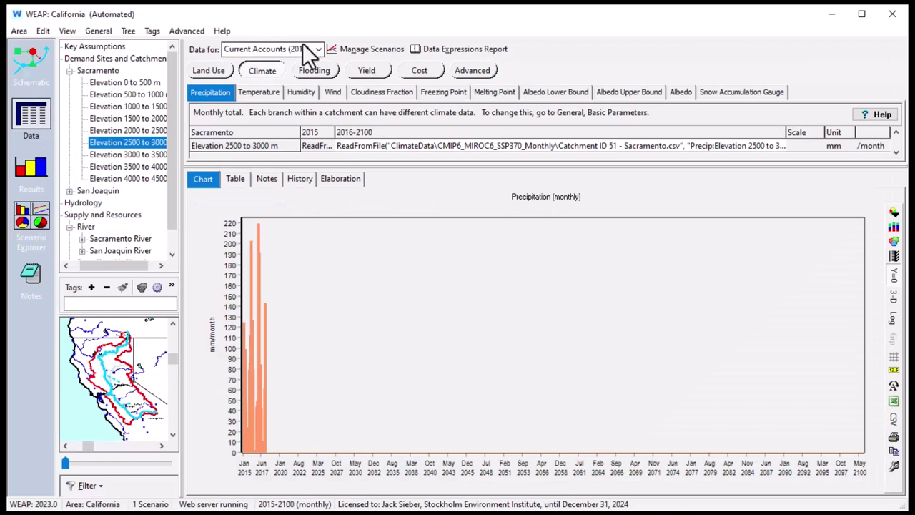
click(318, 49)
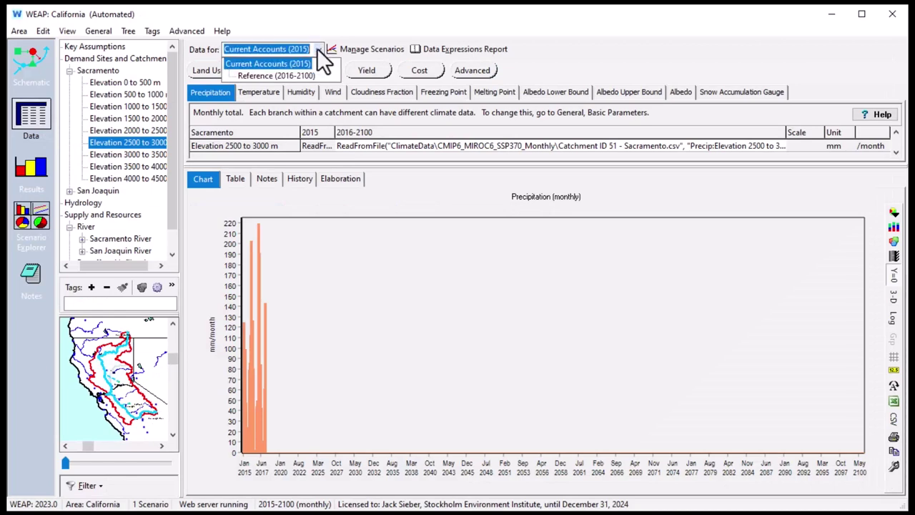
click(290, 76)
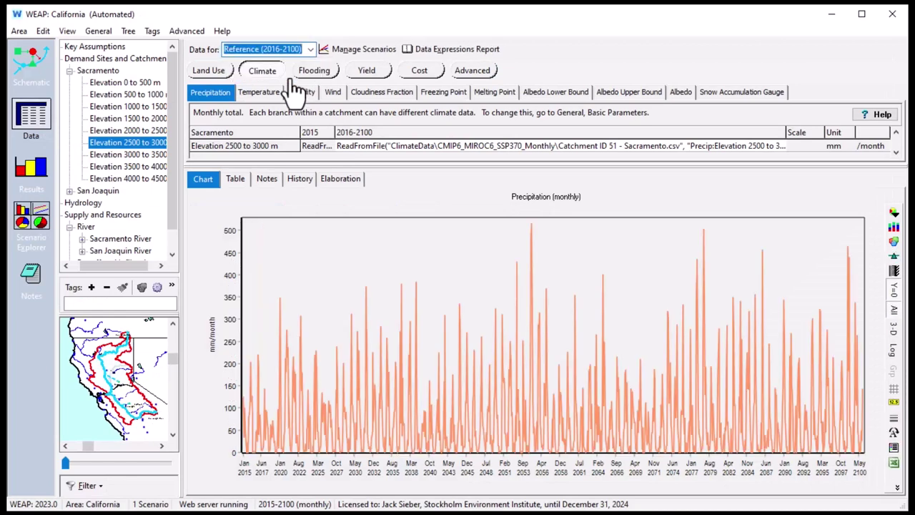
click(259, 92)
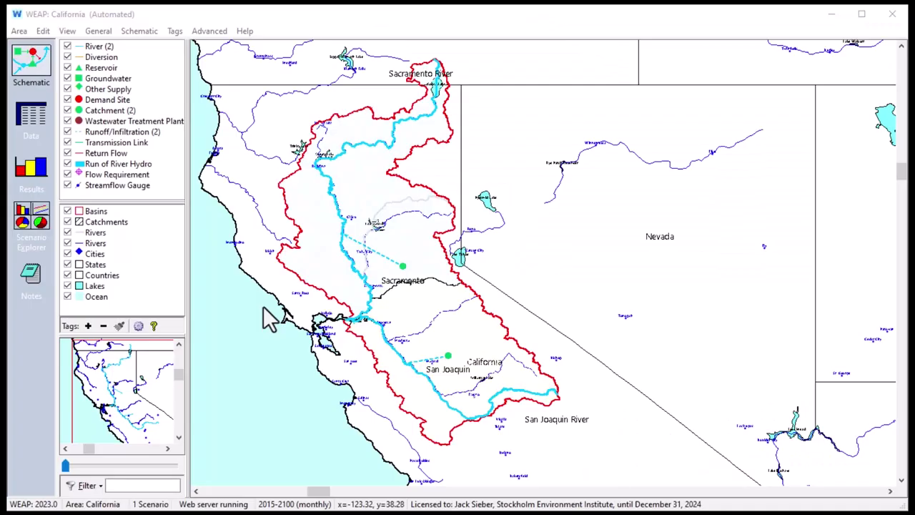
Turn on catchment delineation mode and confirm the climate data source to load
right_click(263, 306)
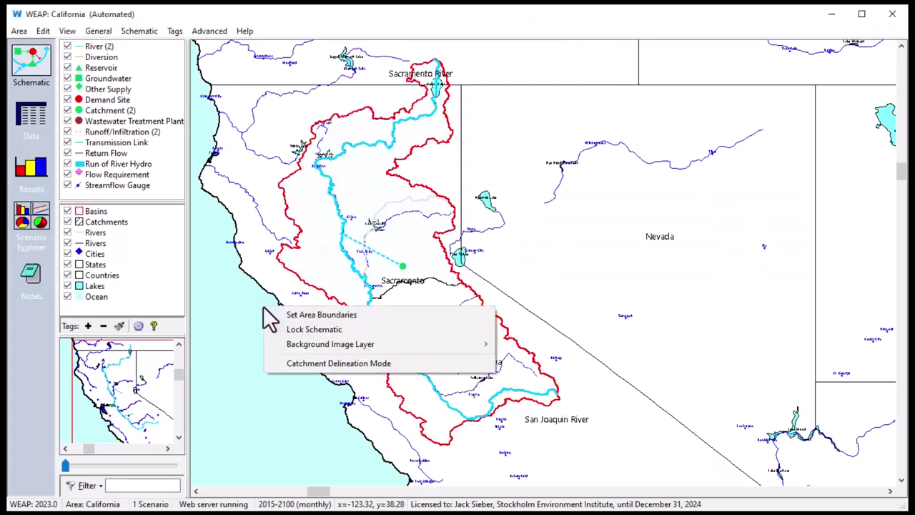
click(293, 362)
scroll(298, 373, down, 1)
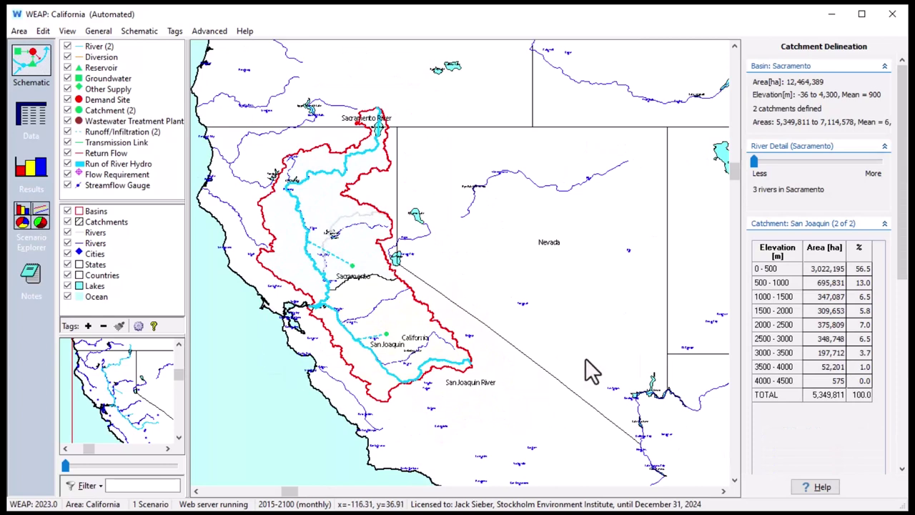
scroll(899, 279, down, 5)
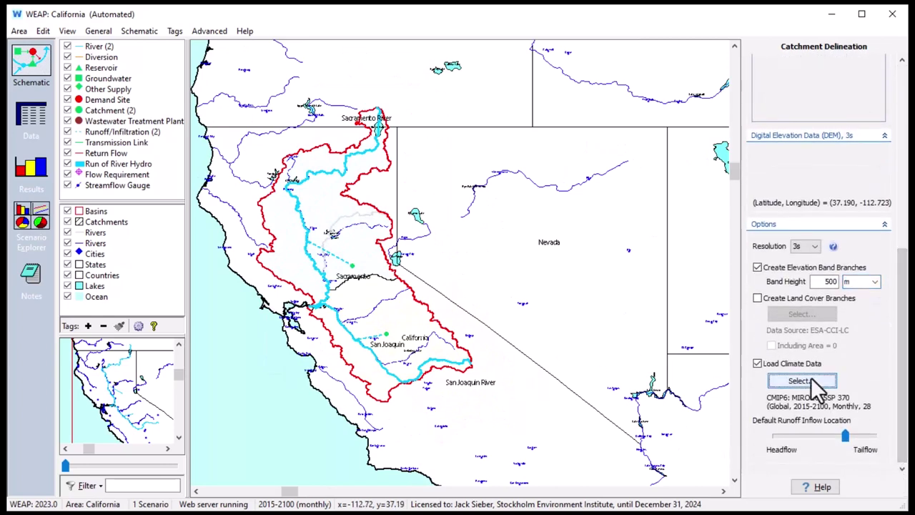
click(801, 380)
click(522, 402)
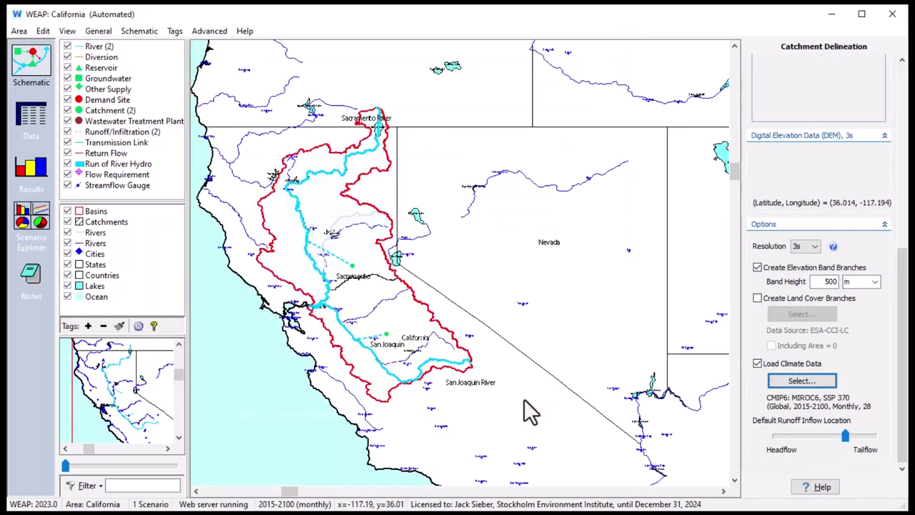
Update the Sacramento catchment with climate data and display the Climate (Precip) grid layer
right_click(500, 258)
click(532, 334)
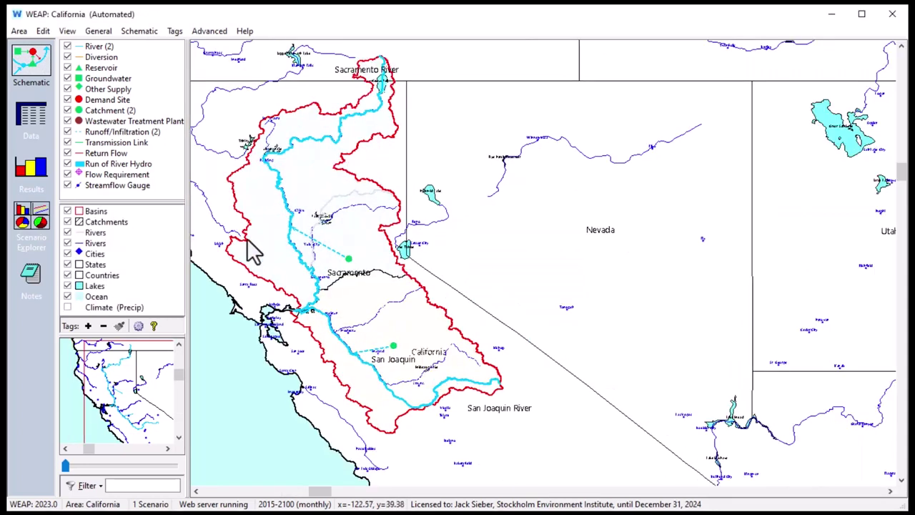
click(66, 307)
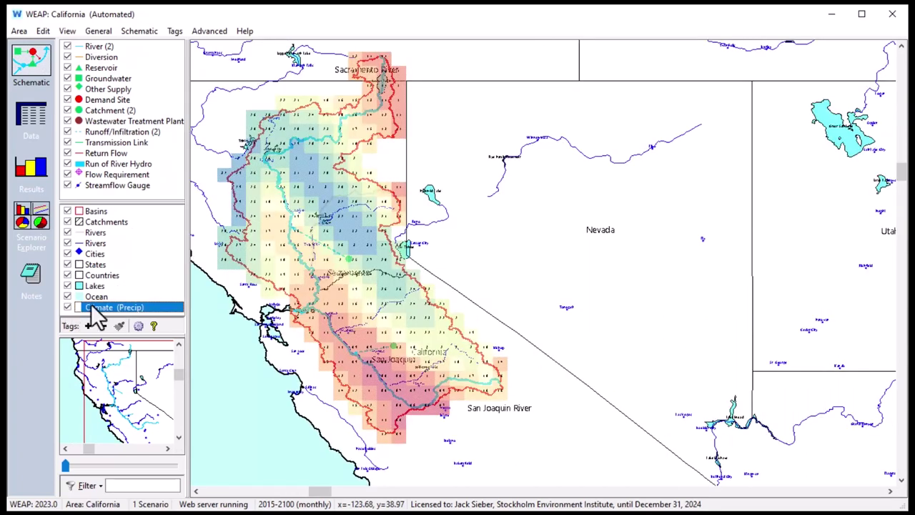
Colour the climate grid by T_Mean and show monthly climate charts for grid cells
right_click(158, 309)
mouse_move(231, 422)
mouse_move(314, 450)
click(393, 451)
right_click(95, 319)
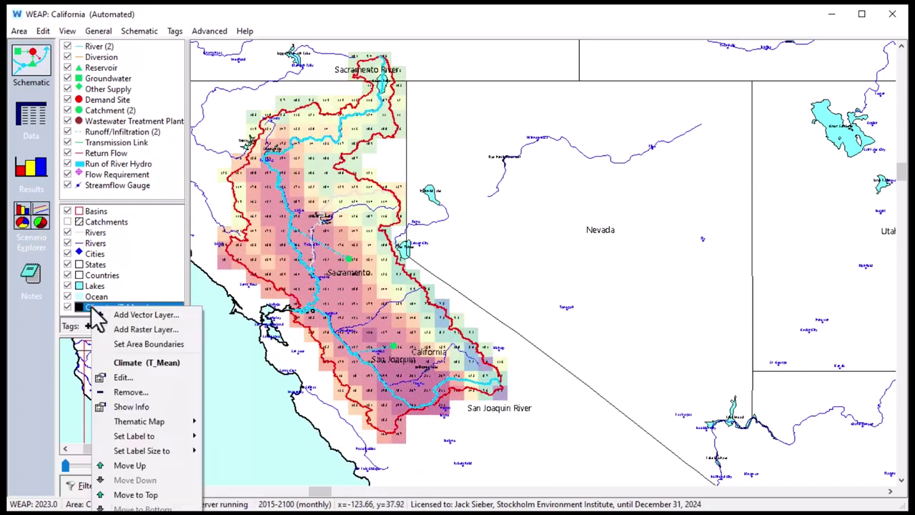
click(132, 406)
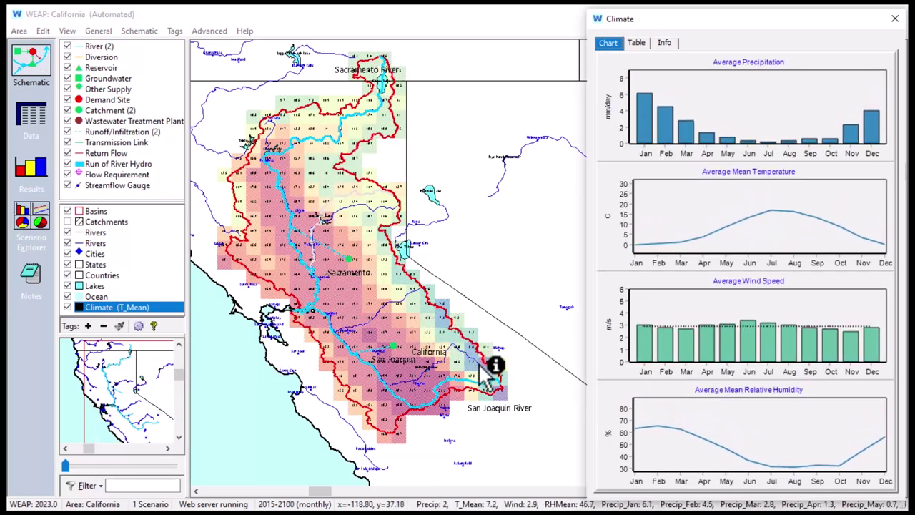
Switch the climate grid's thematic map back to Precip
right_click(142, 309)
mouse_move(185, 421)
mouse_move(278, 436)
click(336, 436)
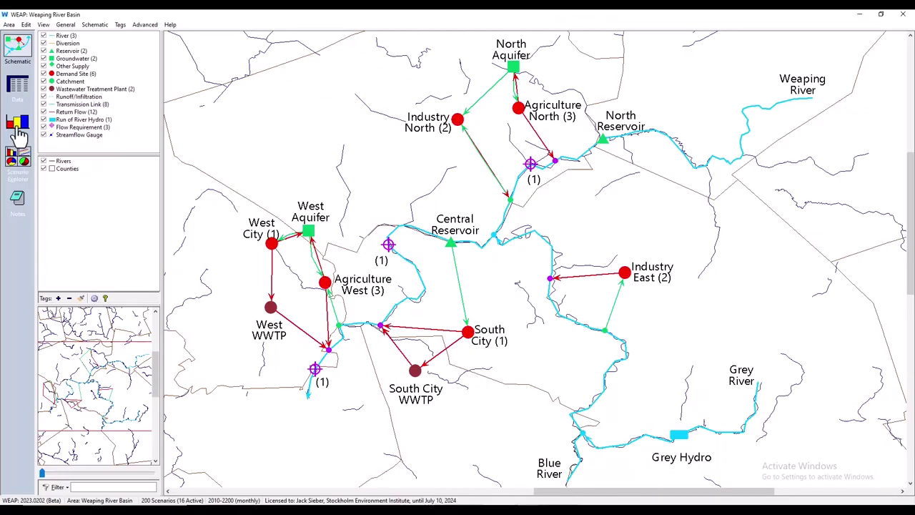
Recalculate the Weaping River Basin's 16 active scenarios in parallel to view results
click(19, 132)
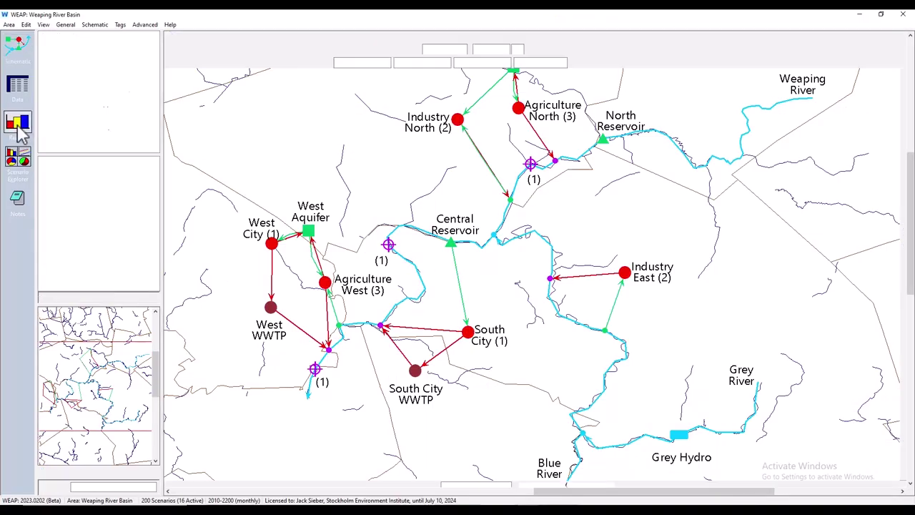
click(392, 272)
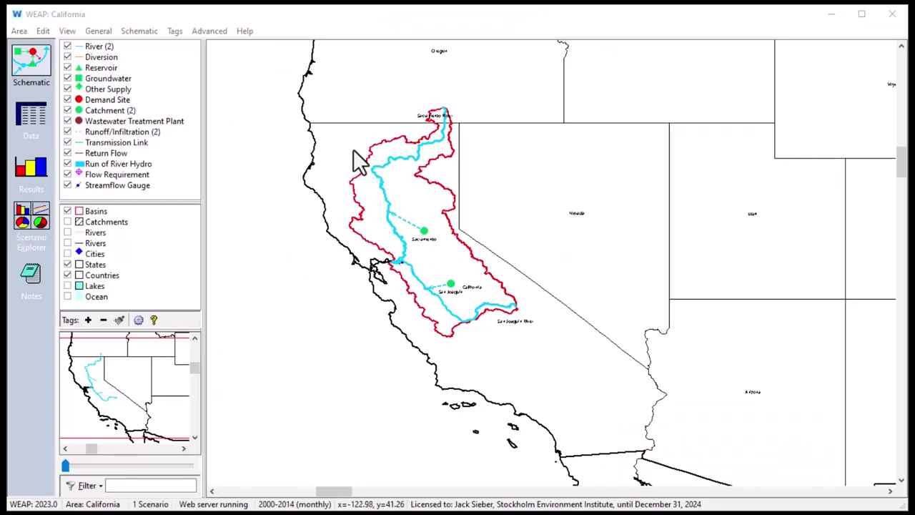
Set the background image to USGS Satellite with Topo and zoom in, then back out
right_click(355, 152)
mouse_move(404, 187)
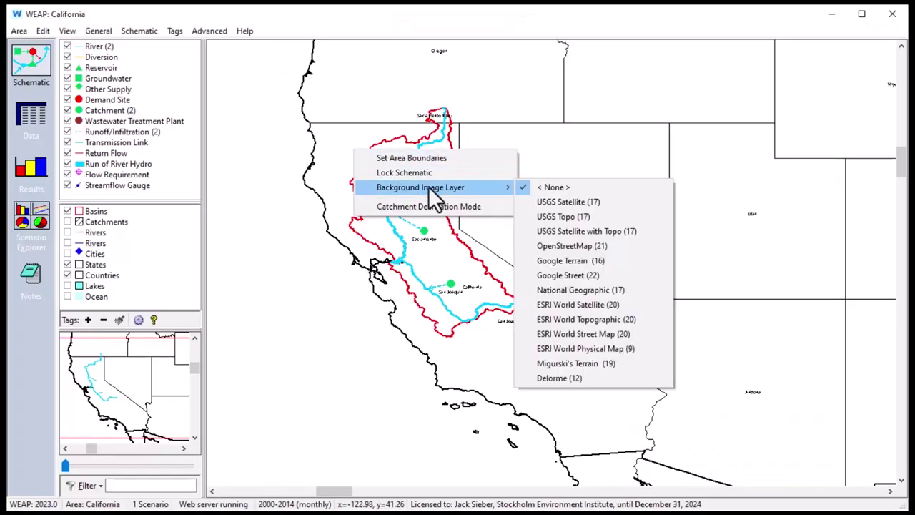
click(544, 231)
scroll(462, 233, up, 2)
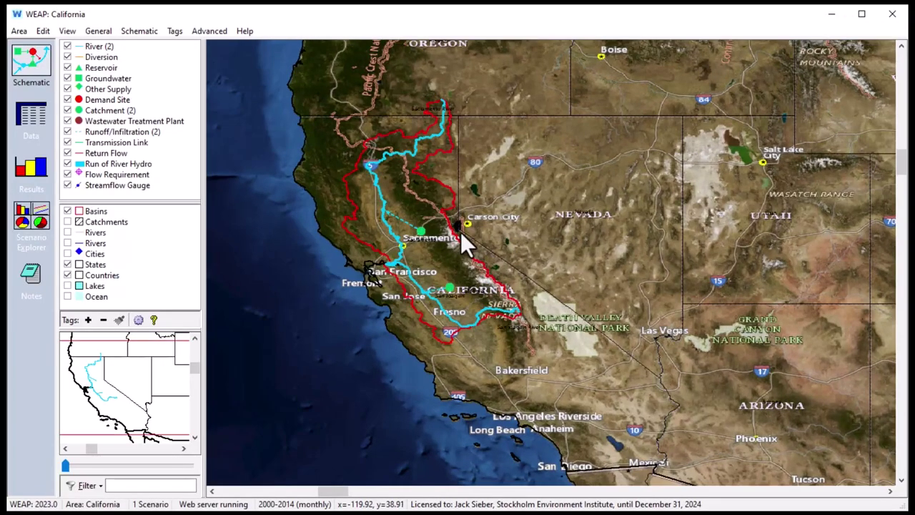
scroll(462, 235, up, 3)
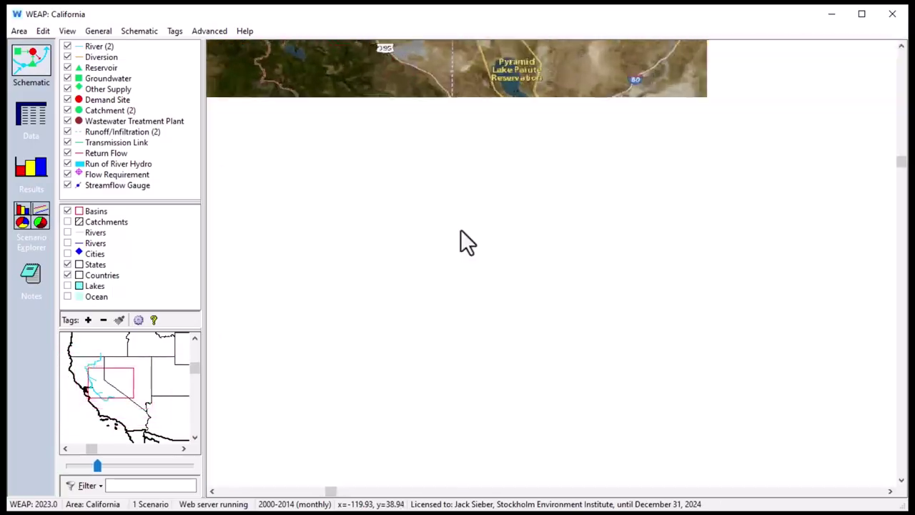
scroll(460, 227, up, 3)
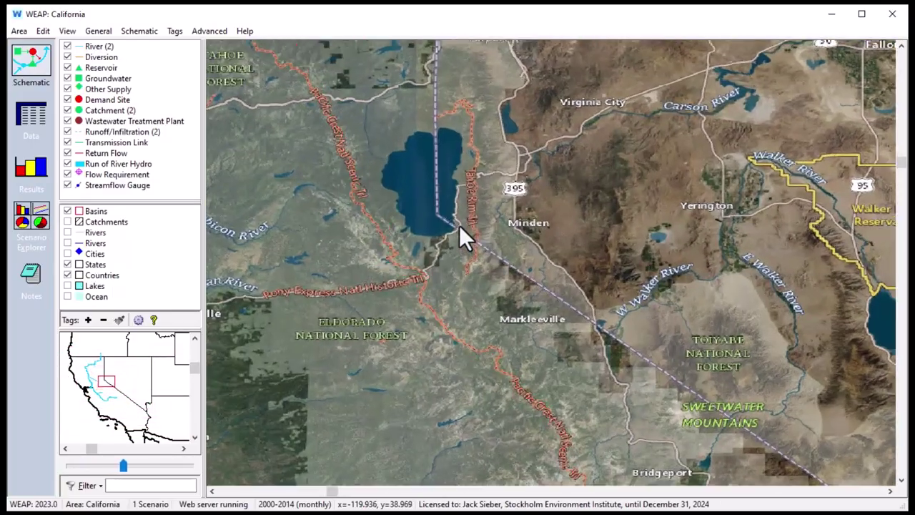
scroll(455, 228, up, 3)
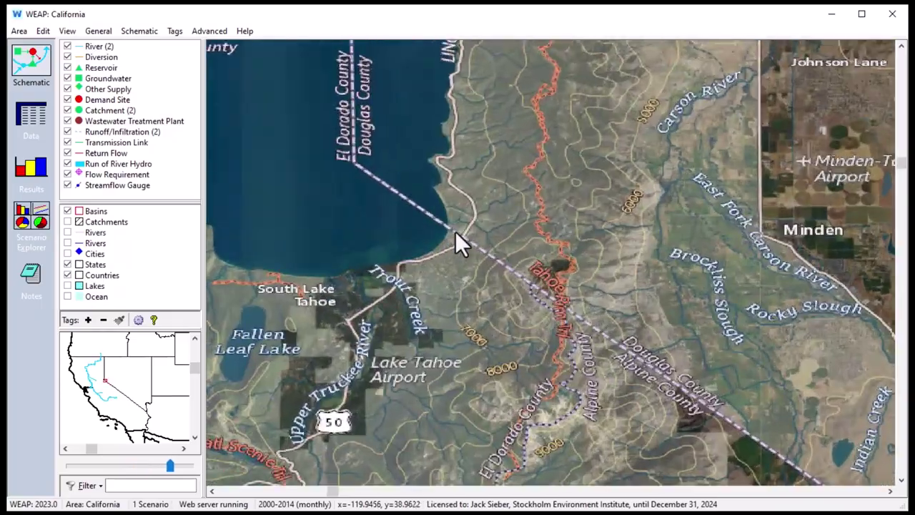
scroll(453, 230, up, 3)
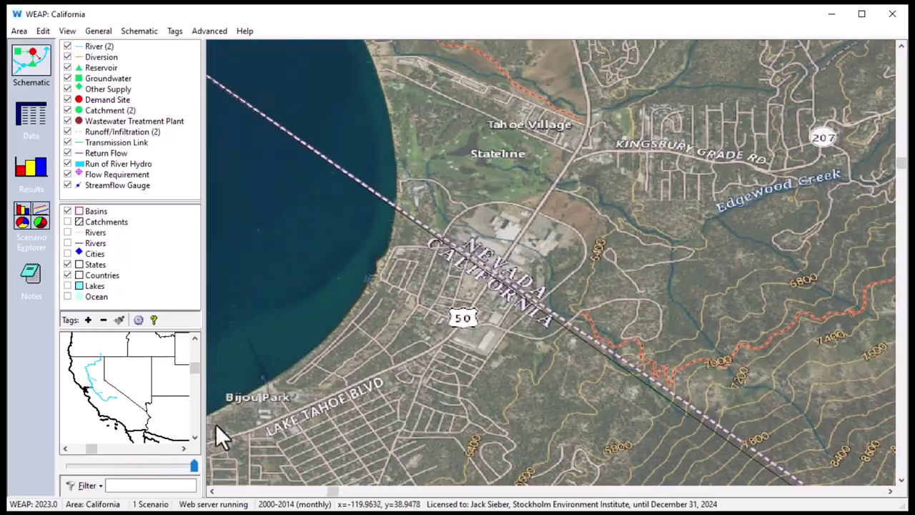
drag(194, 465, 65, 465)
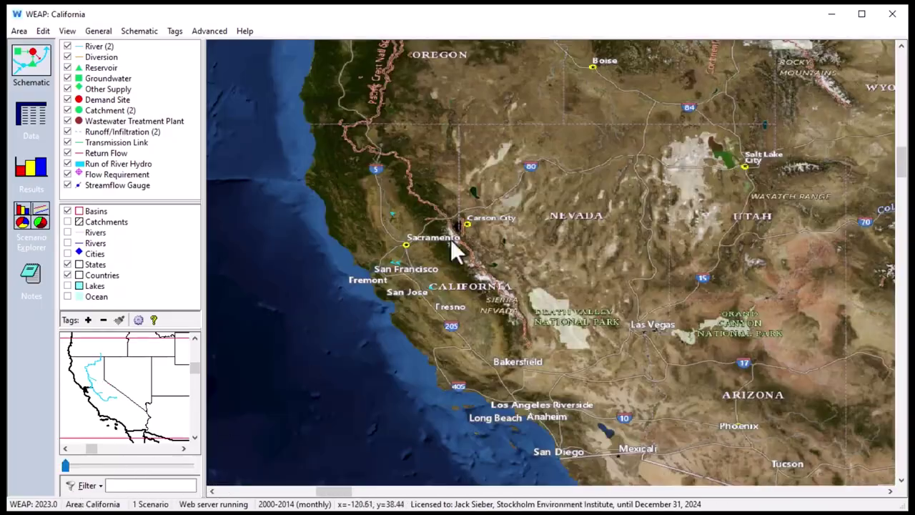
Switch the background to a topographic street map and zoom into Stateline at Lake Tahoe
right_click(459, 233)
mouse_move(500, 269)
click(666, 332)
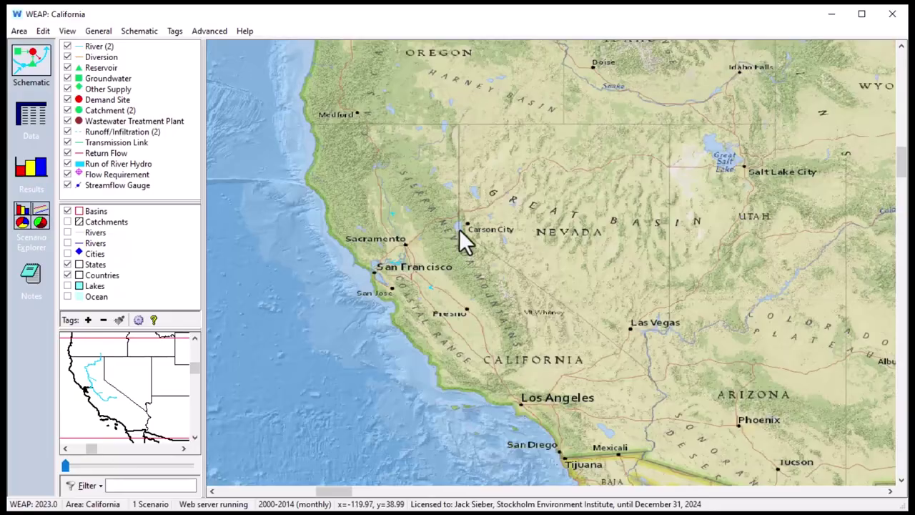
scroll(457, 230, up, 2)
scroll(466, 235, up, 4)
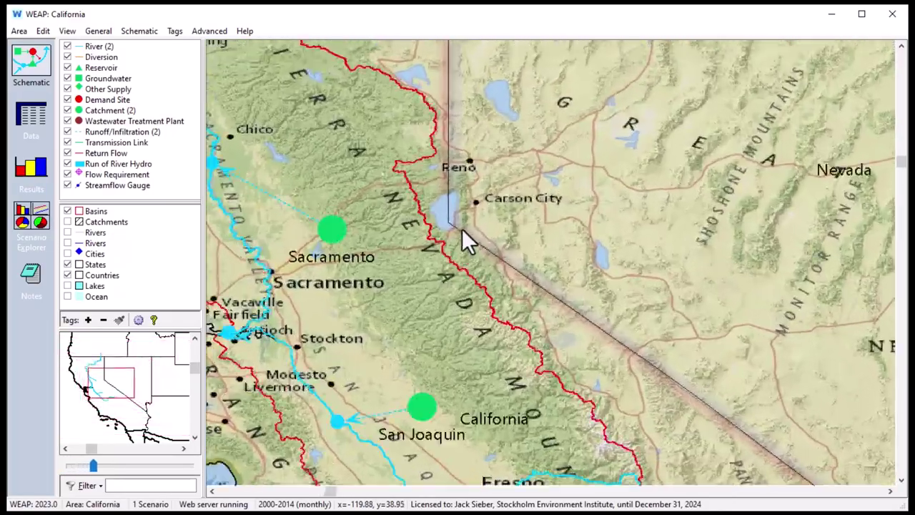
scroll(462, 228, up, 4)
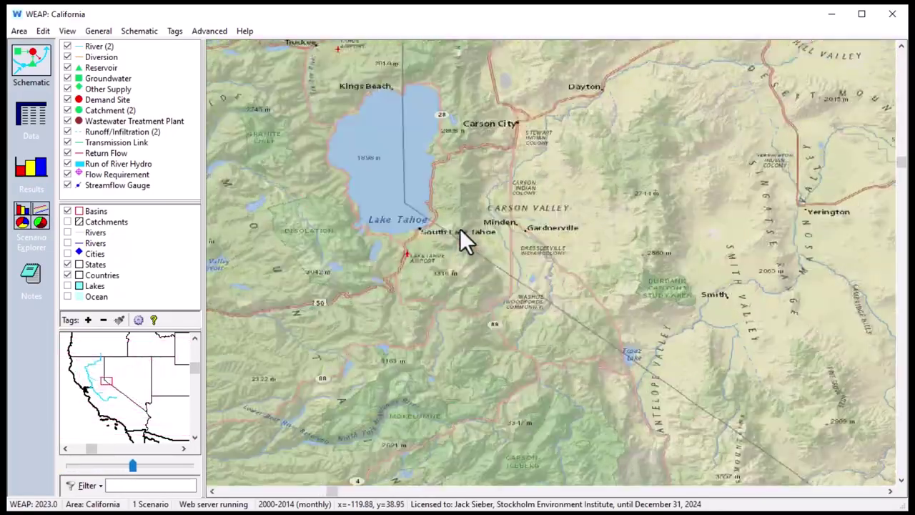
scroll(428, 224, up, 4)
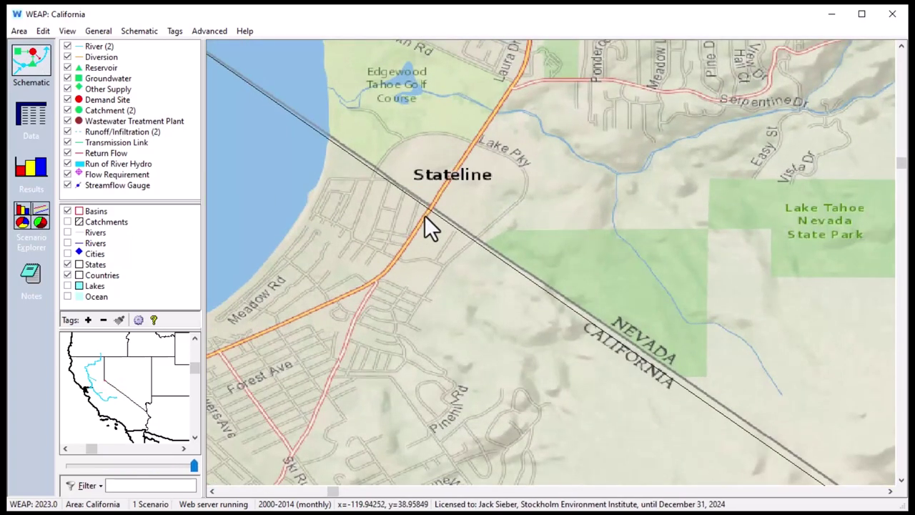
scroll(424, 216, up, 3)
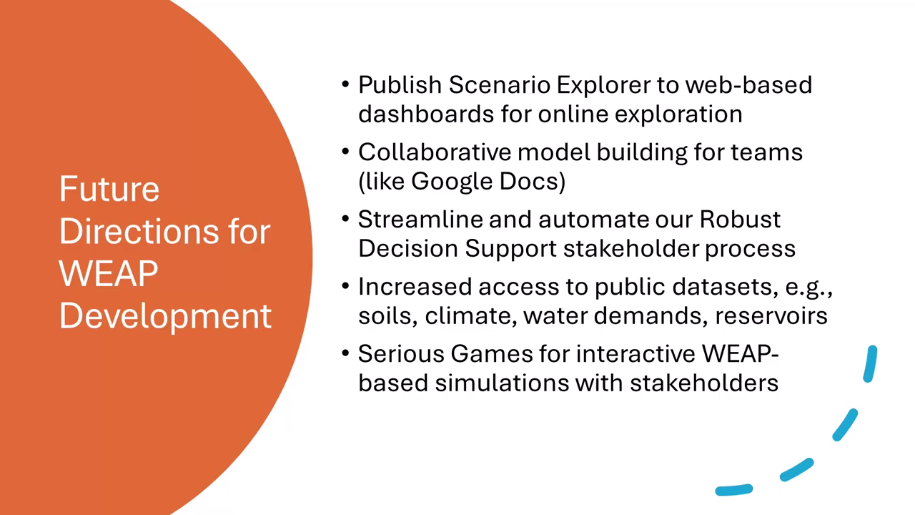
Run the Bangalore scenario with default assumptions, then rerun it at 195 litres per person daily
key(Right)
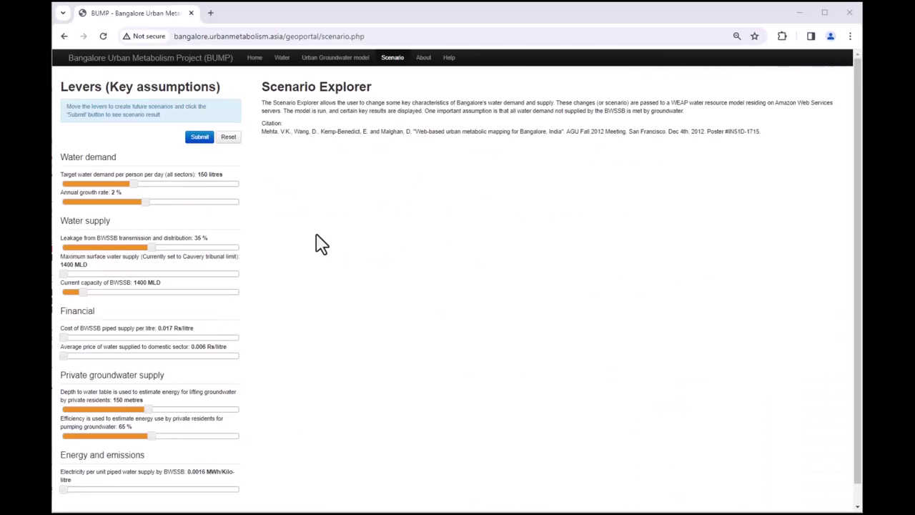
click(199, 138)
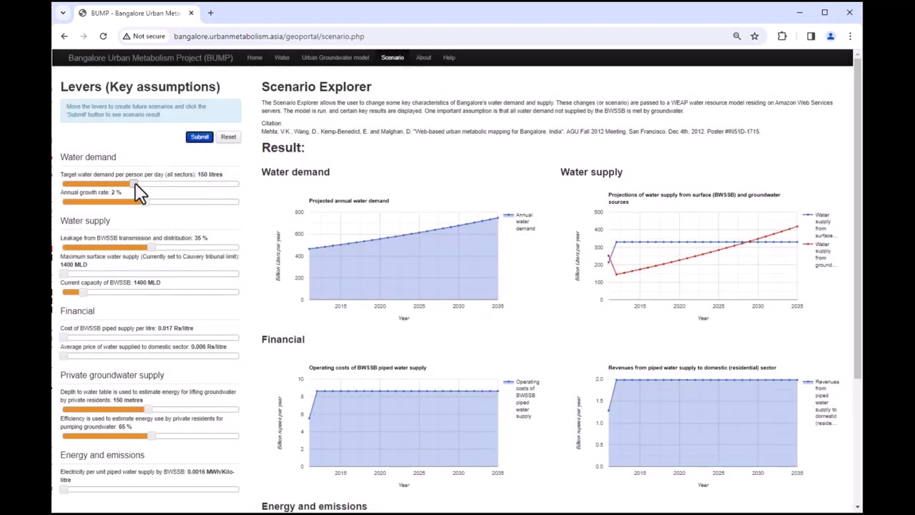
drag(136, 183, 164, 184)
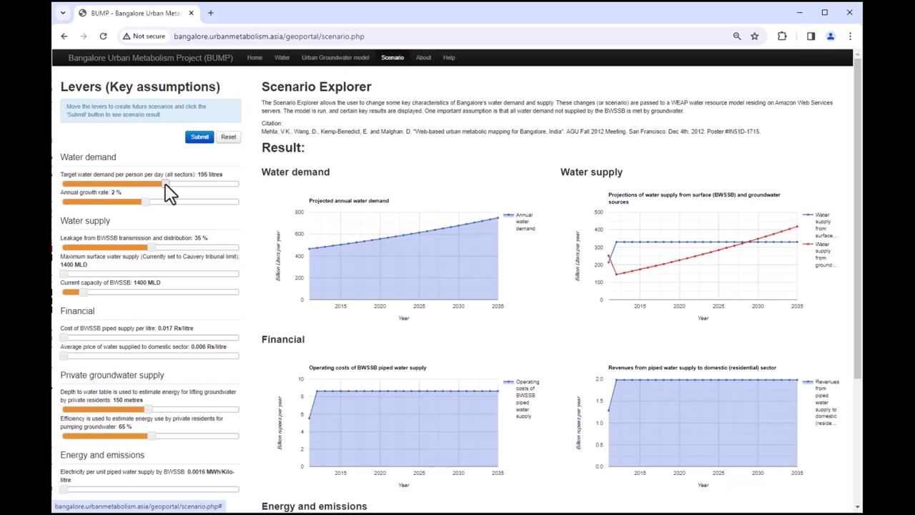
click(199, 138)
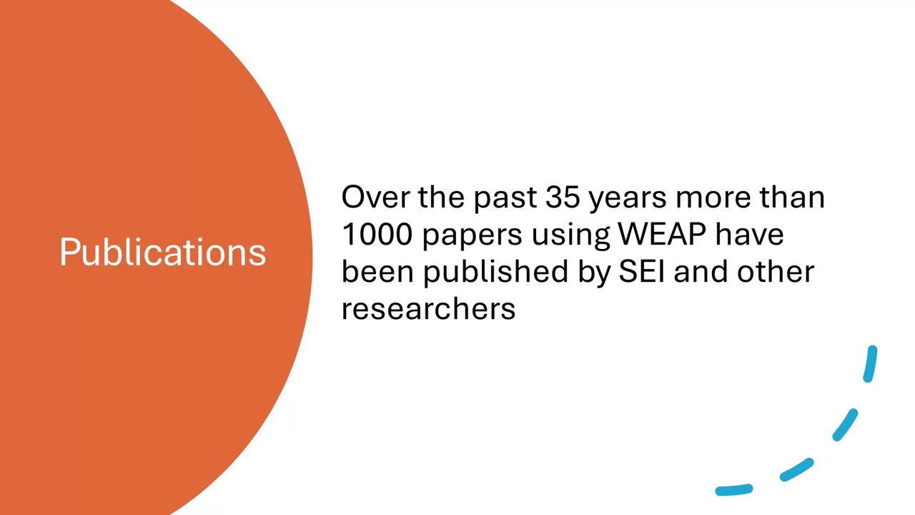
Advance to the 'Location of Published WEAP Results (547 papers)' world map slide
key(Right)
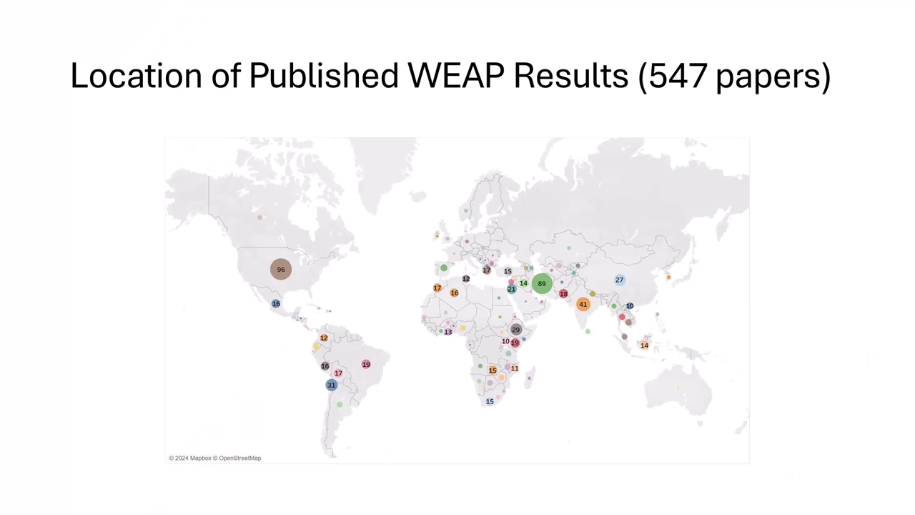